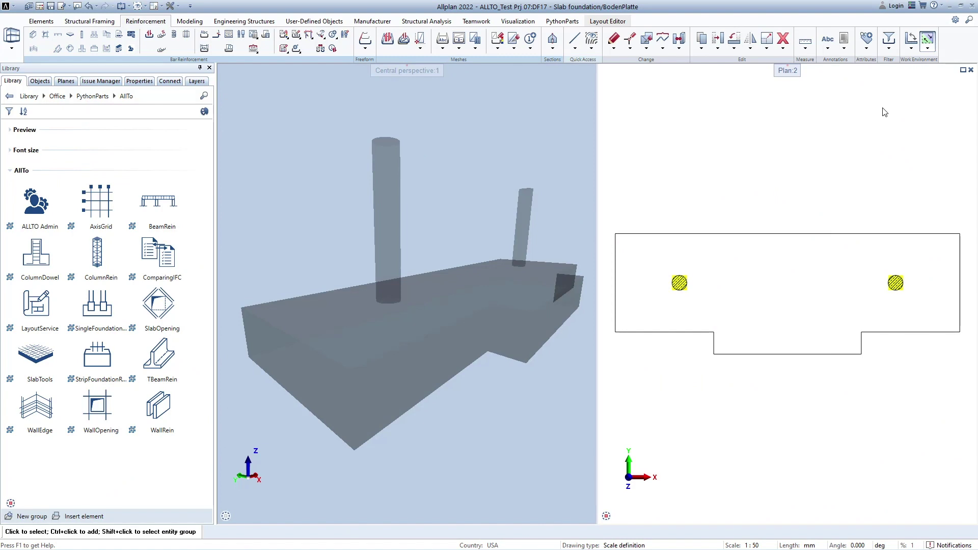
- Maximize the Plan:2 viewport so the slab foundation plan fills the drawing area
left_click(963, 72)
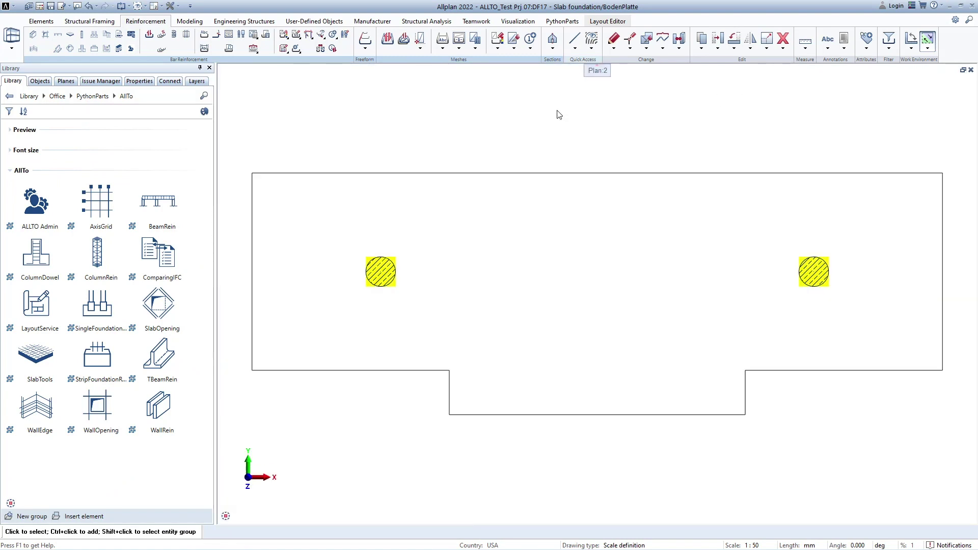
- Set 25 top cover and add X-direction edge stirrups: cover 30, length 1000, diameter 16
left_click(95, 316)
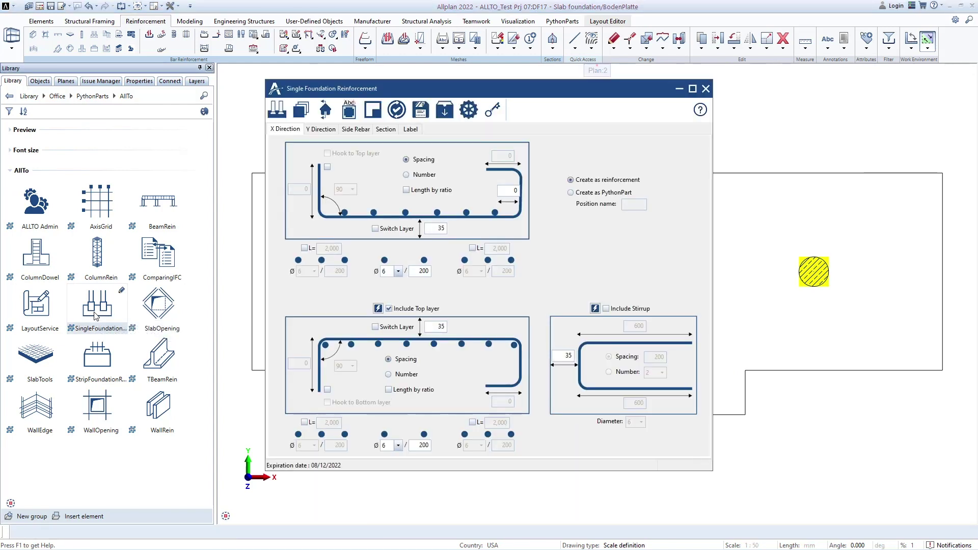
double_click(433, 228)
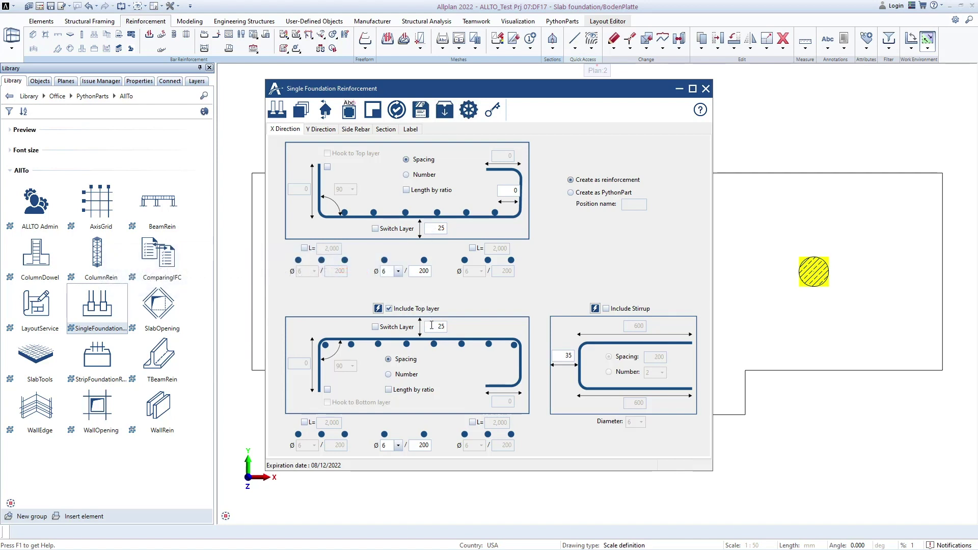
left_click(606, 308)
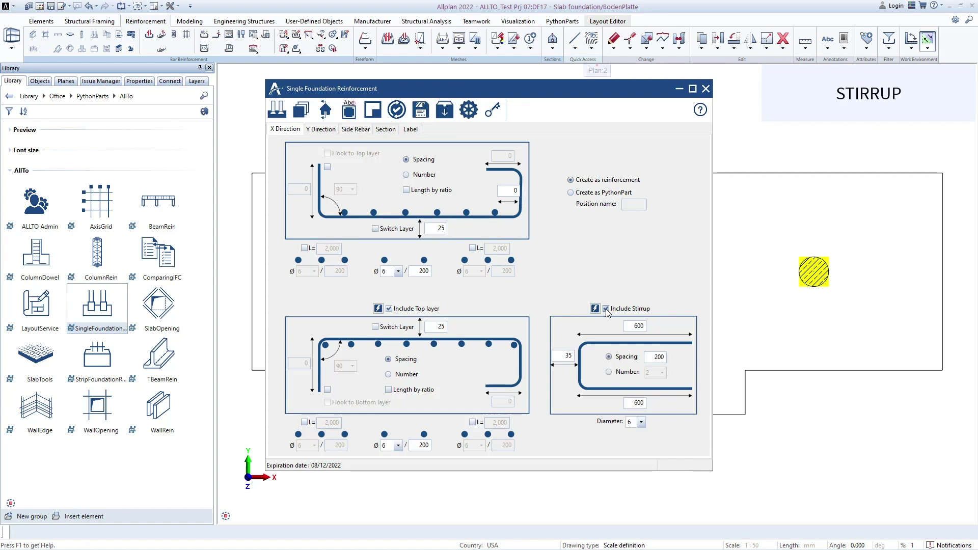
double_click(568, 356)
type("30")
left_click(633, 326)
type("1,000")
key("Return")
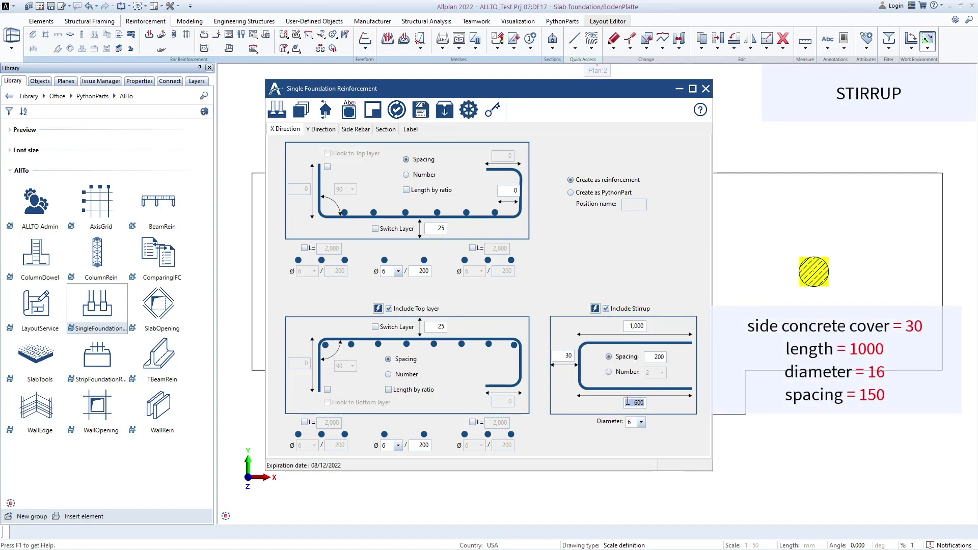
left_click(641, 422)
left_click(637, 466)
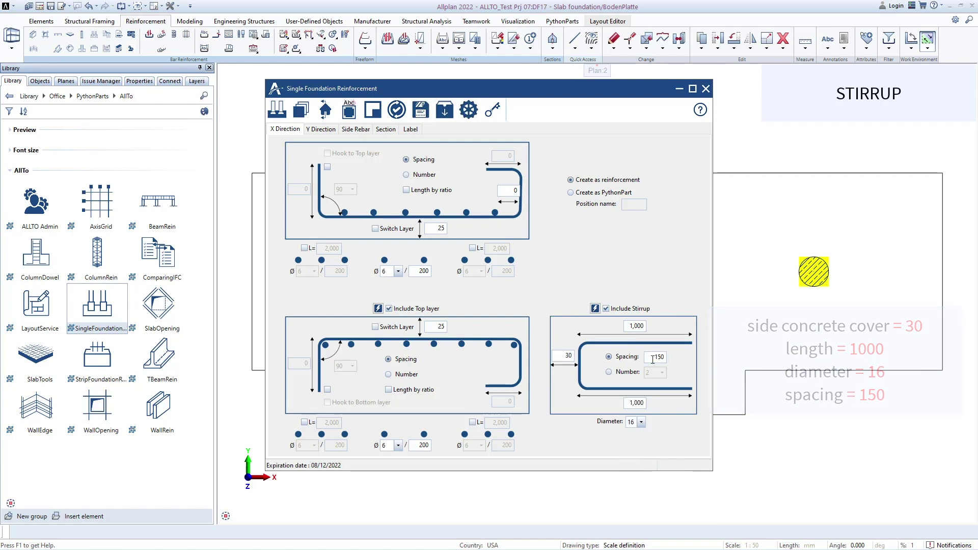
- Add Y-direction edge stirrups with length 1000, diameter 16 and 150 spacing
left_click(323, 130)
left_click(606, 309)
double_click(559, 360)
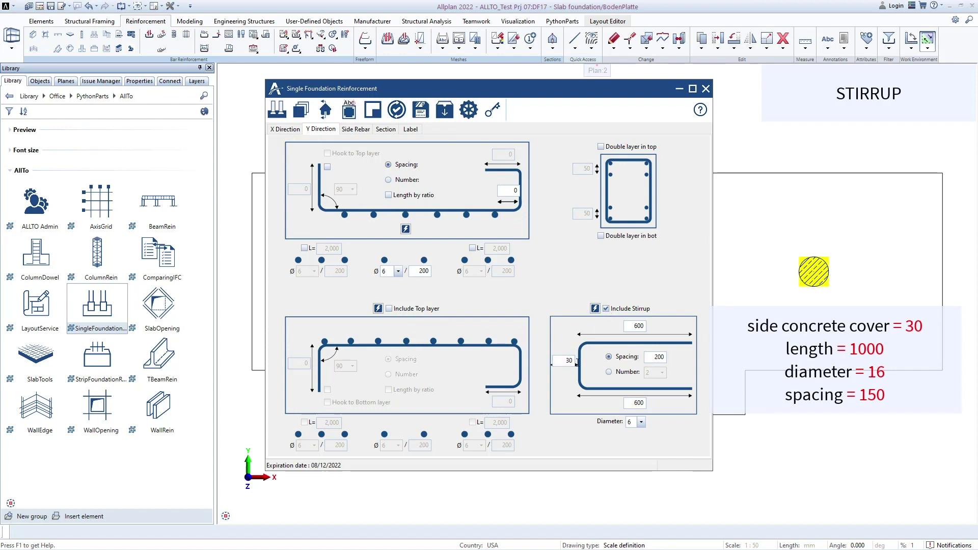
left_click(631, 402)
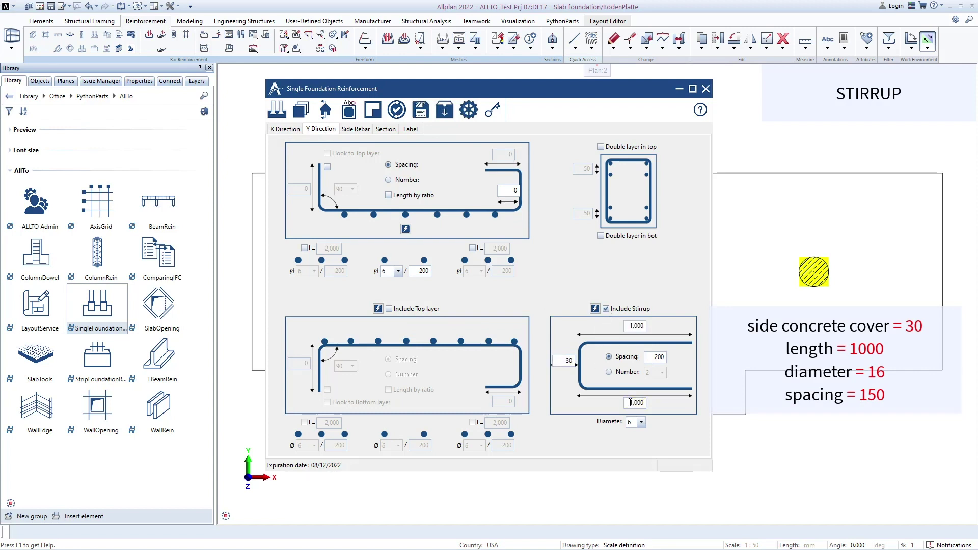
left_click(642, 422)
left_click(637, 465)
double_click(656, 356)
type("150")
left_click(356, 130)
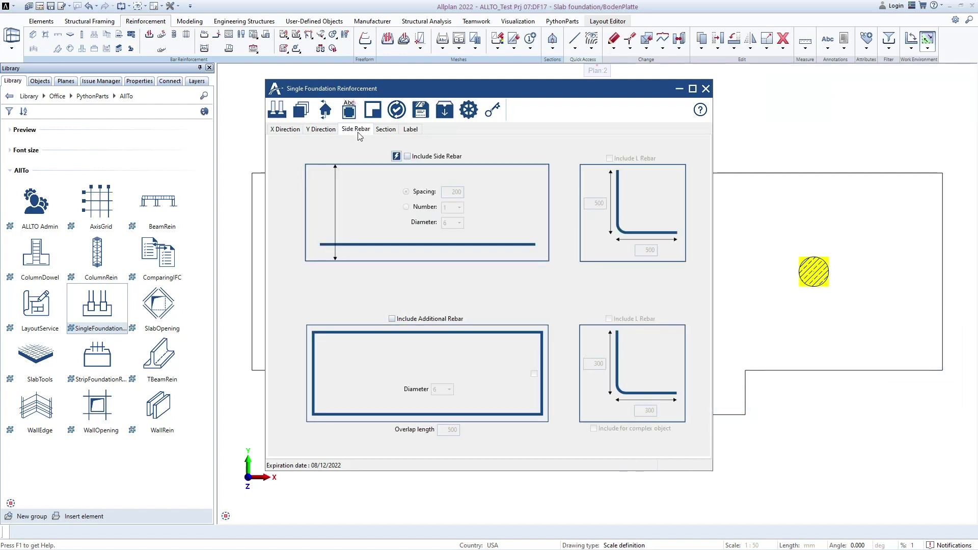
- Include side bars of diameter 12 at 150 spacing
left_click(407, 157)
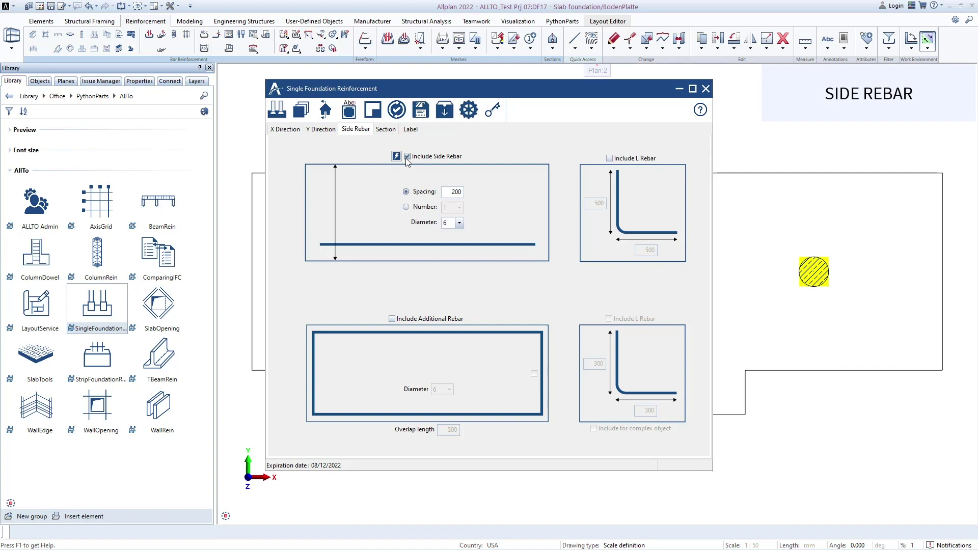
double_click(450, 193)
type("150")
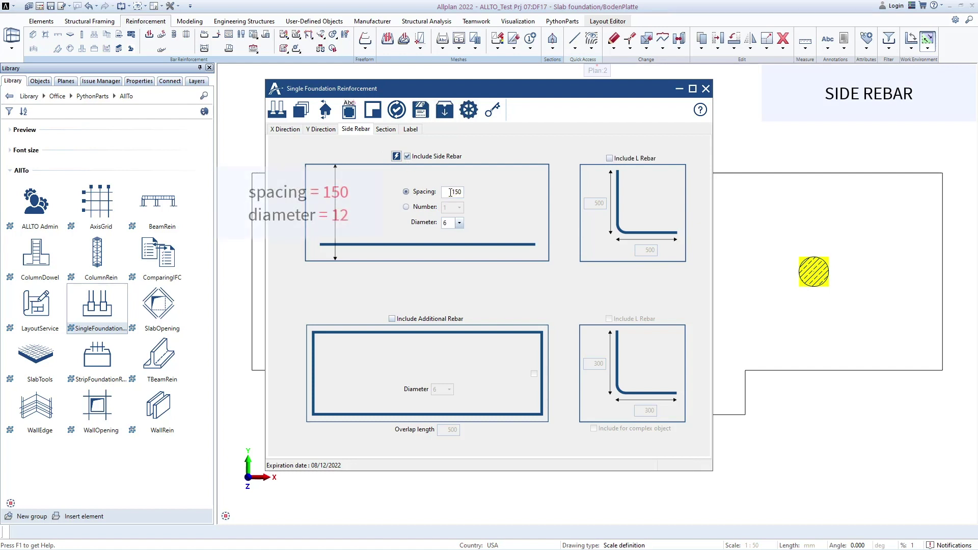
left_click(459, 223)
left_click(452, 256)
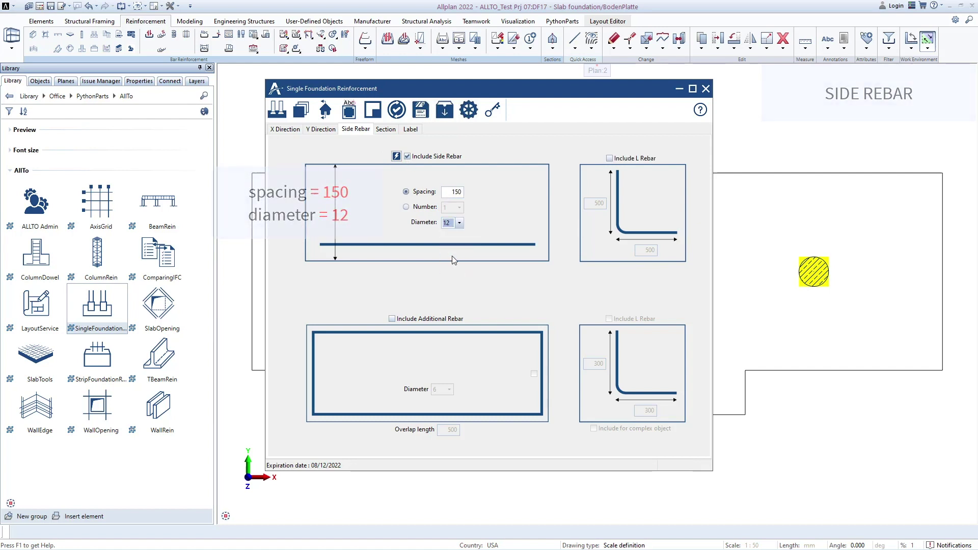
- Add double additional bars of diameter 25 with L-shaped corner bars
left_click(392, 319)
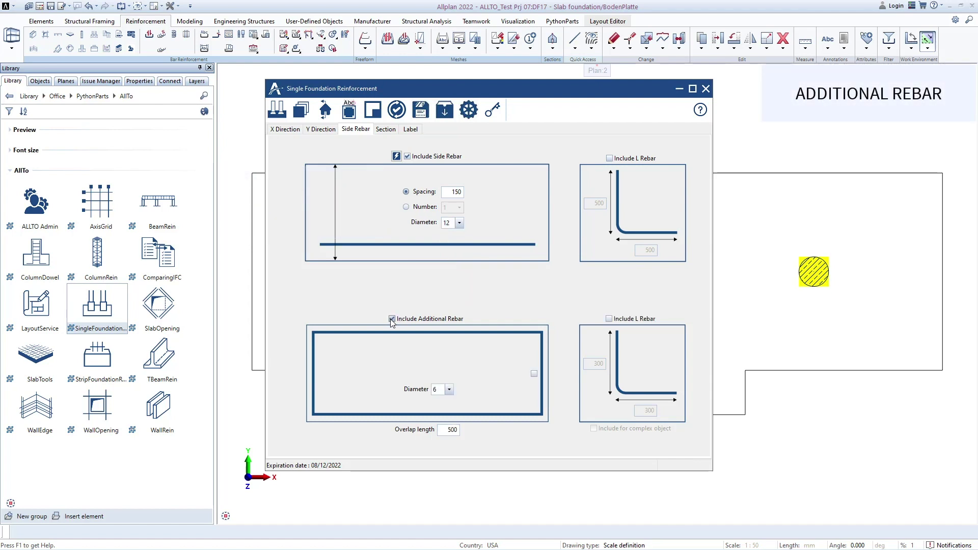
left_click(534, 374)
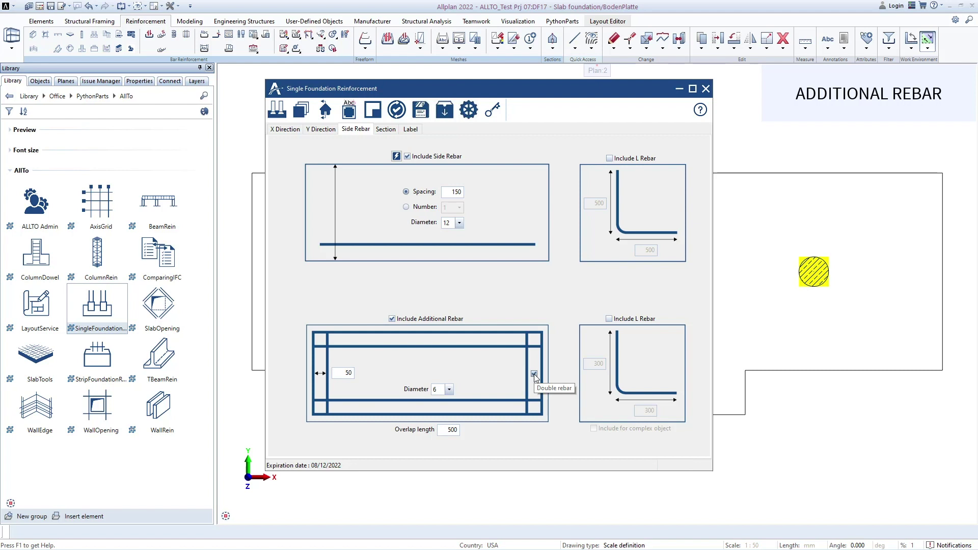
left_click(449, 390)
left_click(436, 446)
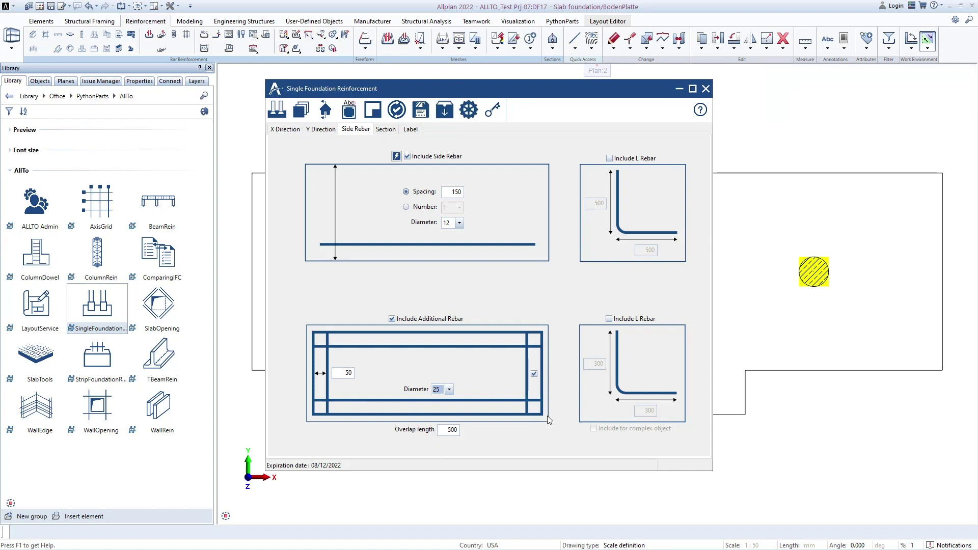
left_click(609, 319)
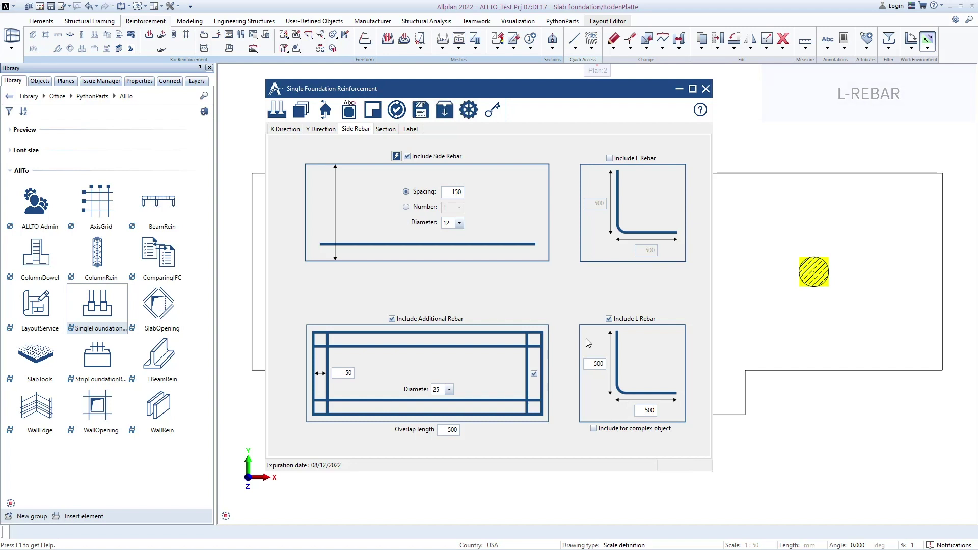
- Generate the configured reinforcement on the slab with Create reinforcement for complex object
left_click(373, 110)
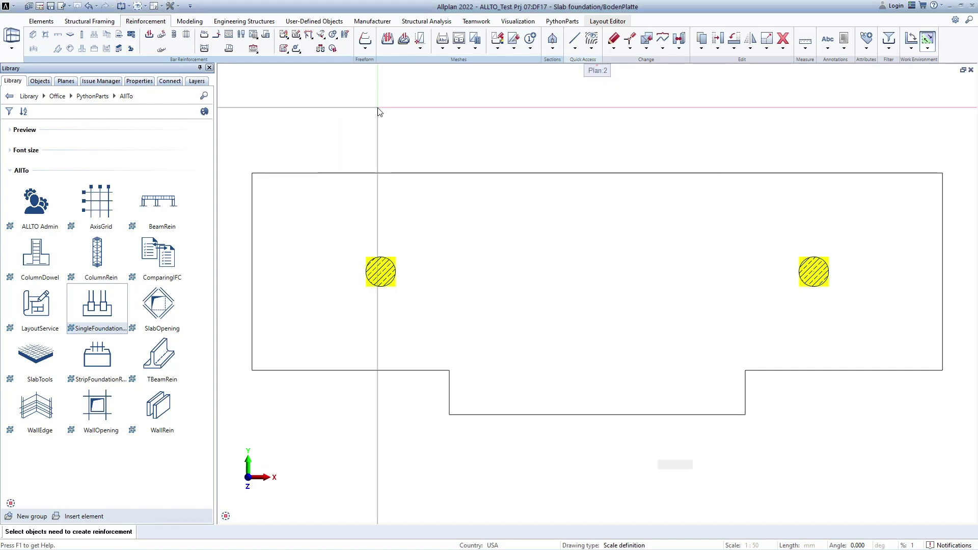
left_click(545, 264)
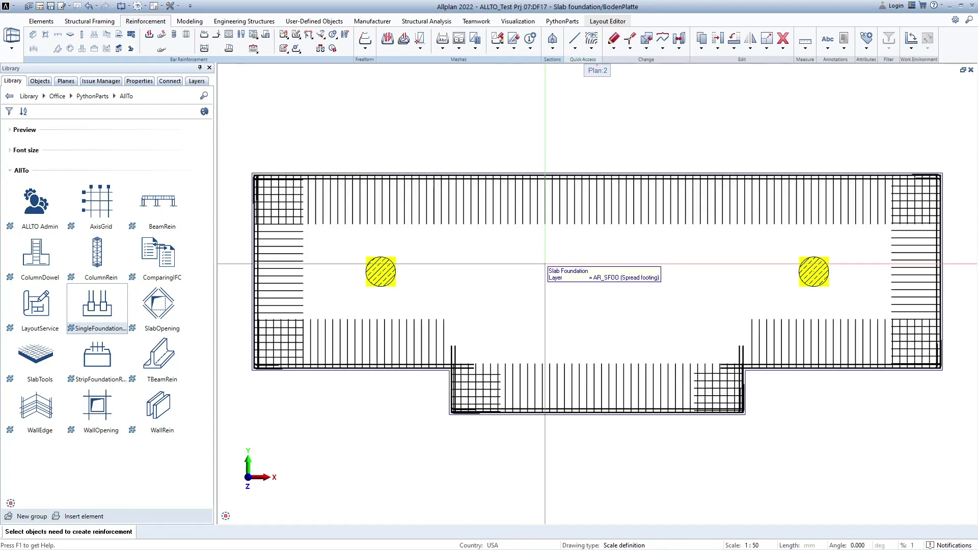
key("Escape")
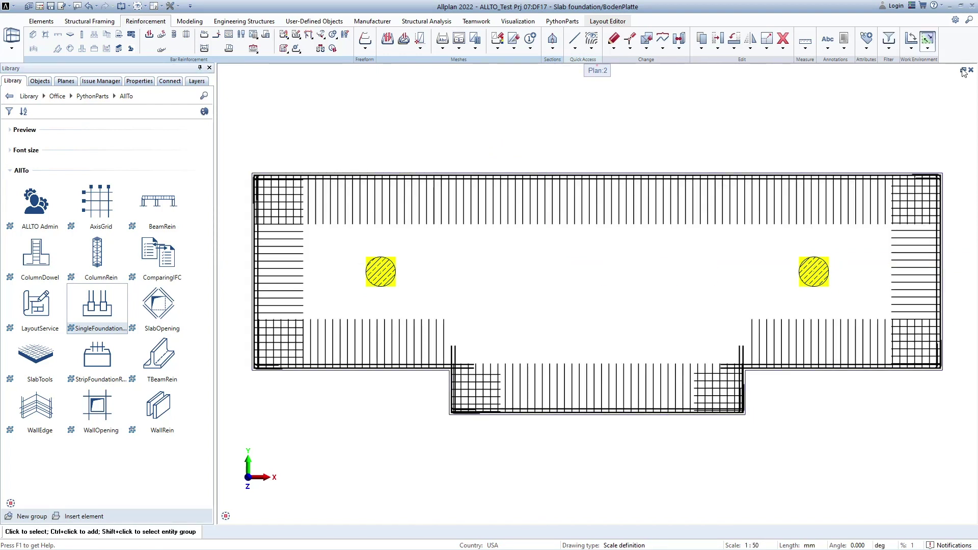
- Renumber the bar marks with Rearrange Marks and inspect the rebar cage in 3D
left_click(964, 70)
left_click(333, 49)
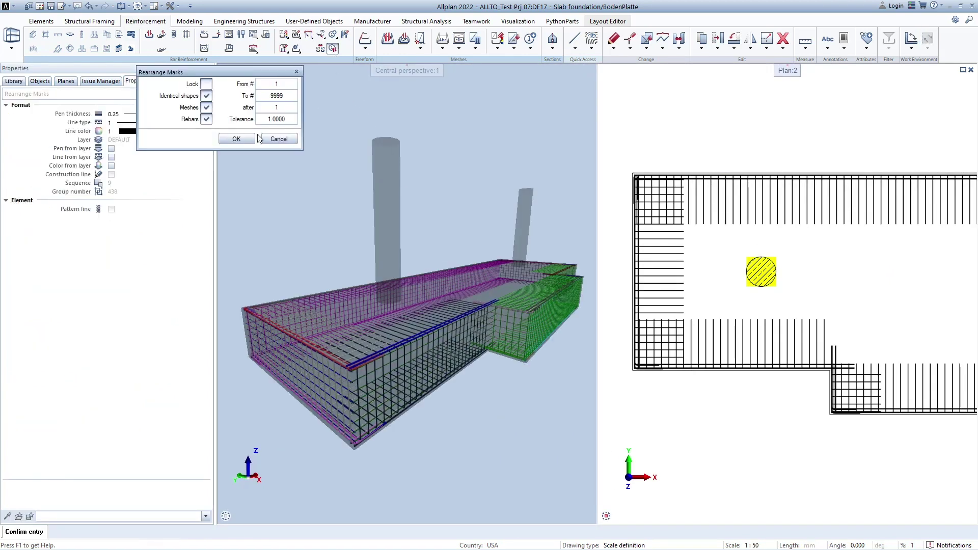
left_click(239, 139)
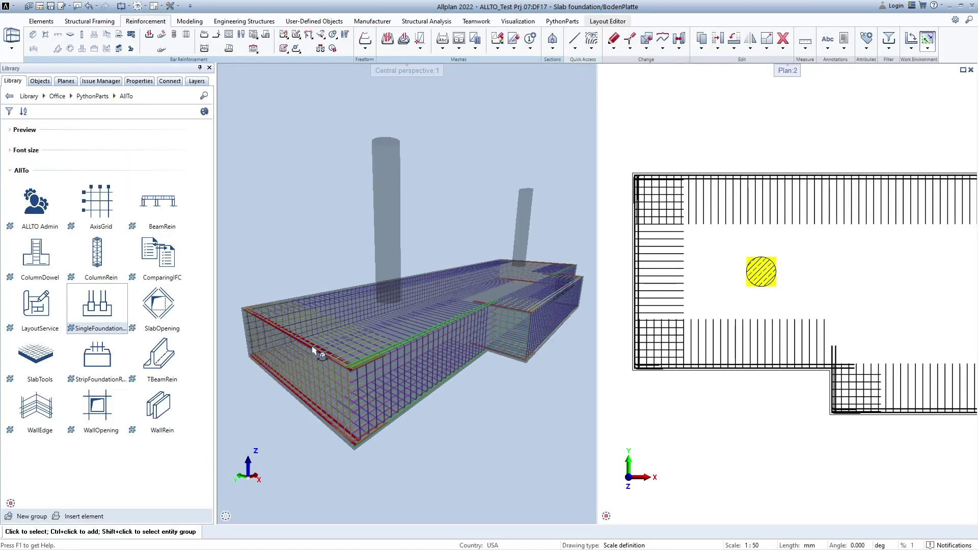
scroll(332, 357, "up", 10)
middle_click_drag(508, 380, 490, 306)
scroll(477, 288, "down", 5)
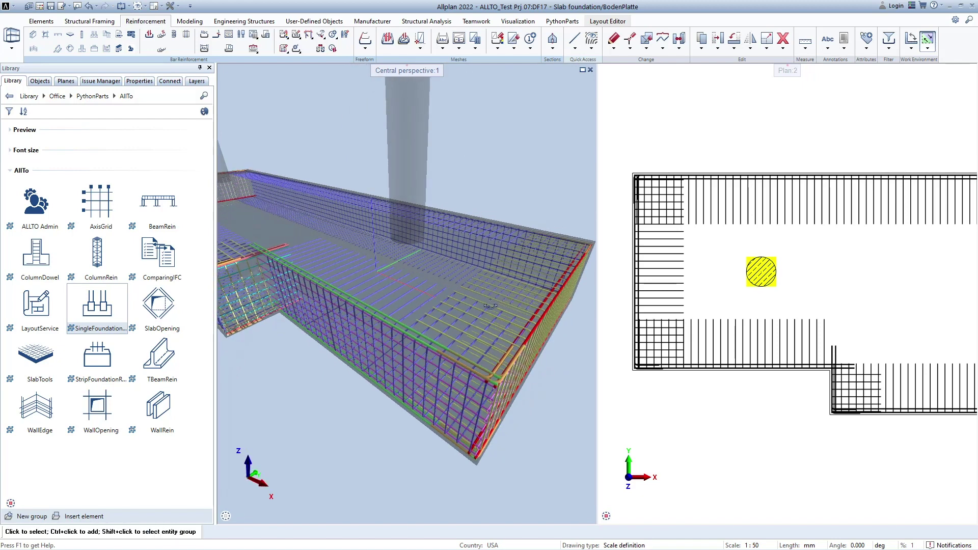
left_click(963, 70)
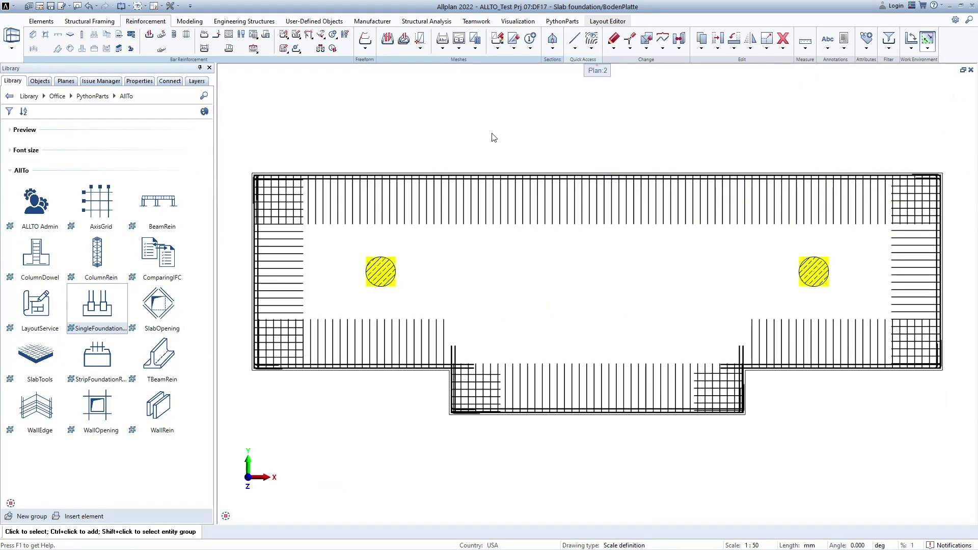
- Collapse the seven generated bar placements in the plan to single representative bars
left_click(321, 34)
left_click(349, 339)
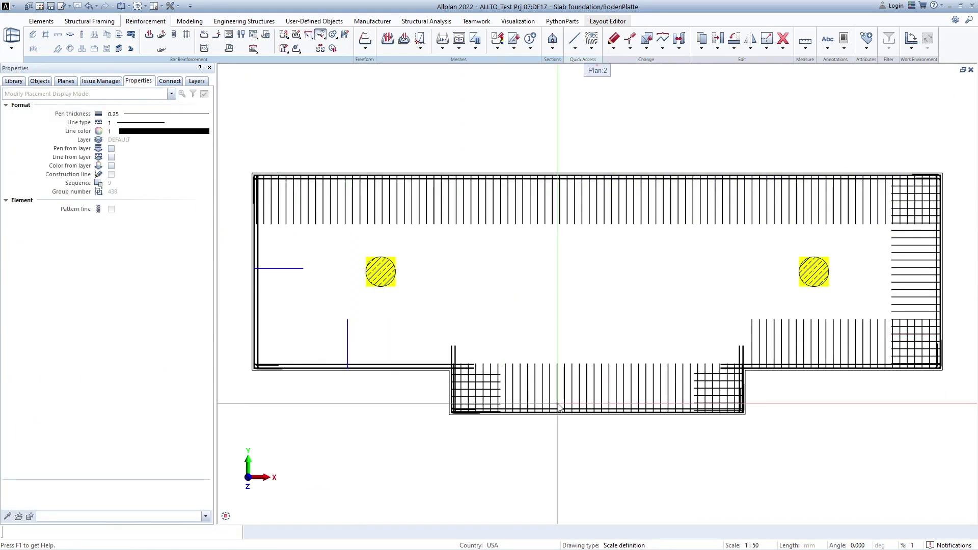
left_click(594, 388)
left_click(476, 390)
left_click(718, 396)
left_click(841, 341)
left_click(907, 289)
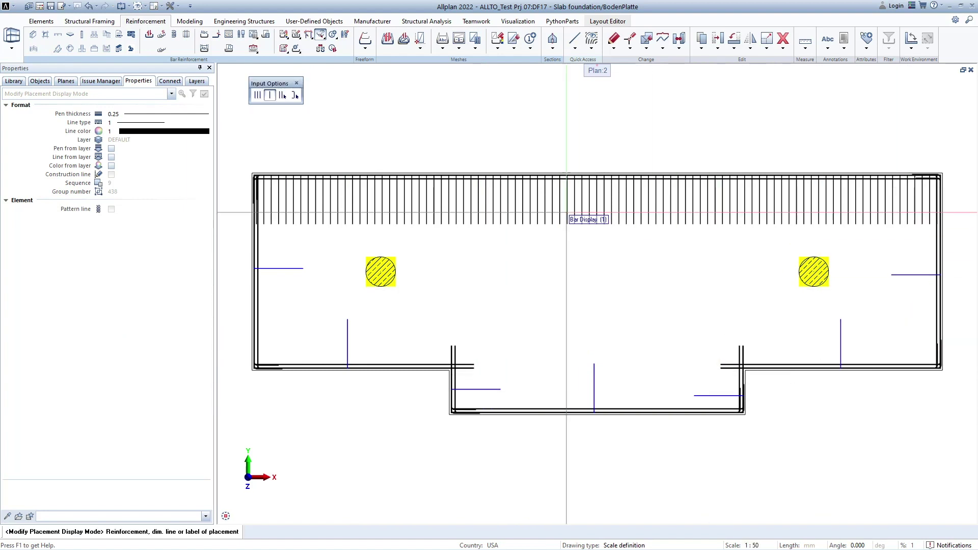
left_click(564, 211)
key("Escape")
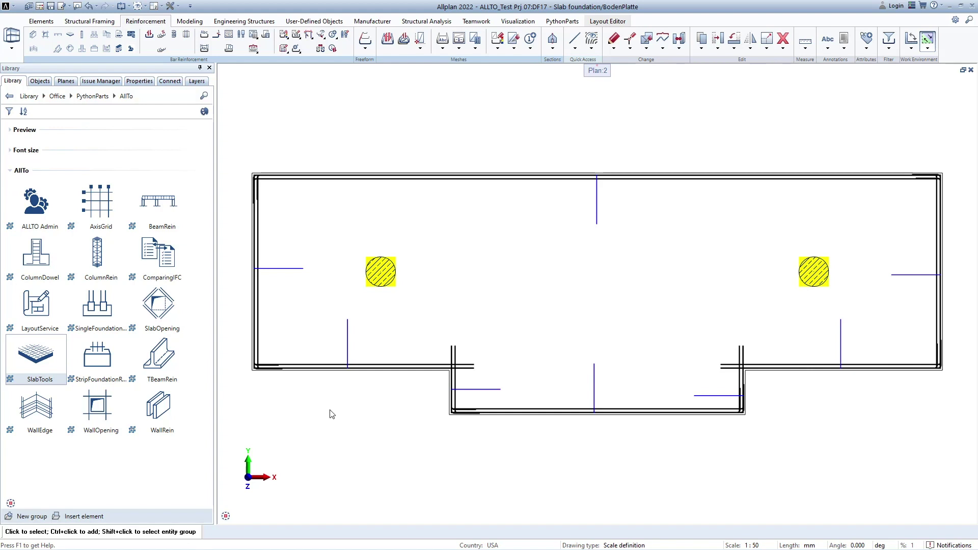
left_click(41, 358)
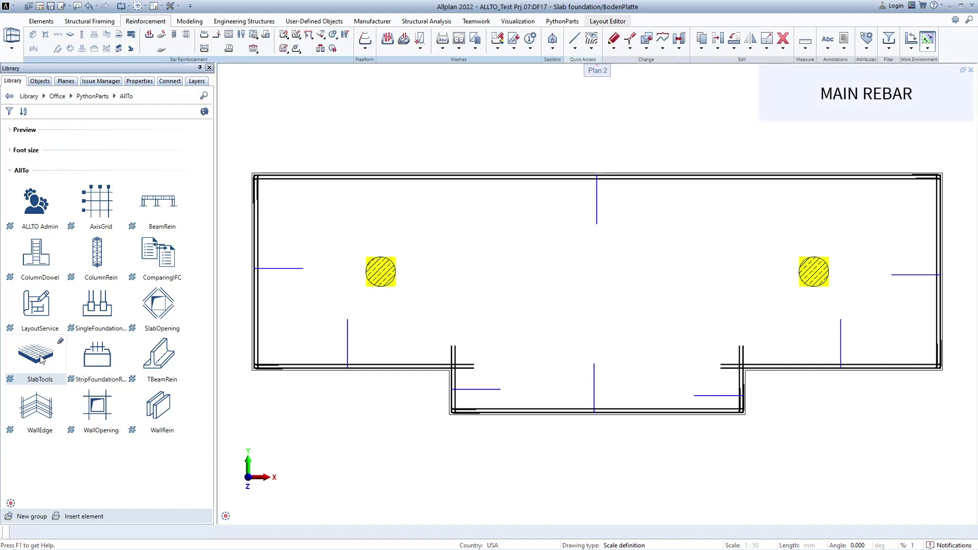
- Set 30 side cover and main bars of diameter 25 at 150 spacing in X and Y
left_click(541, 311)
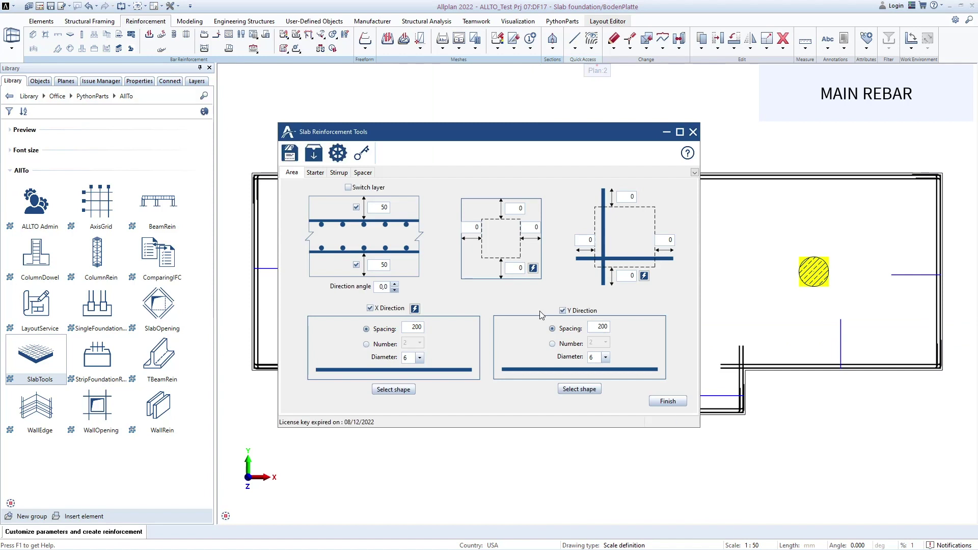
left_click(377, 206)
left_click(513, 270)
type("30")
double_click(412, 327)
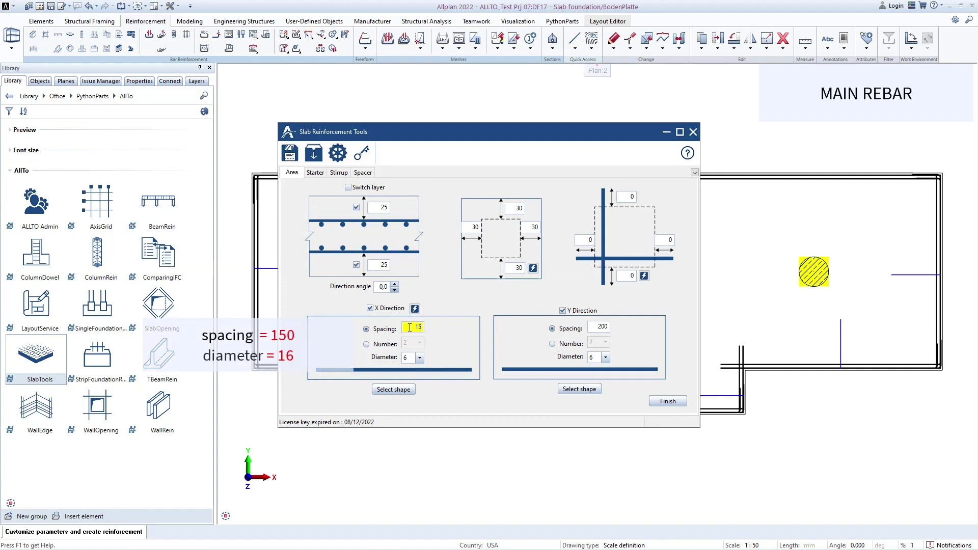
left_click(420, 358)
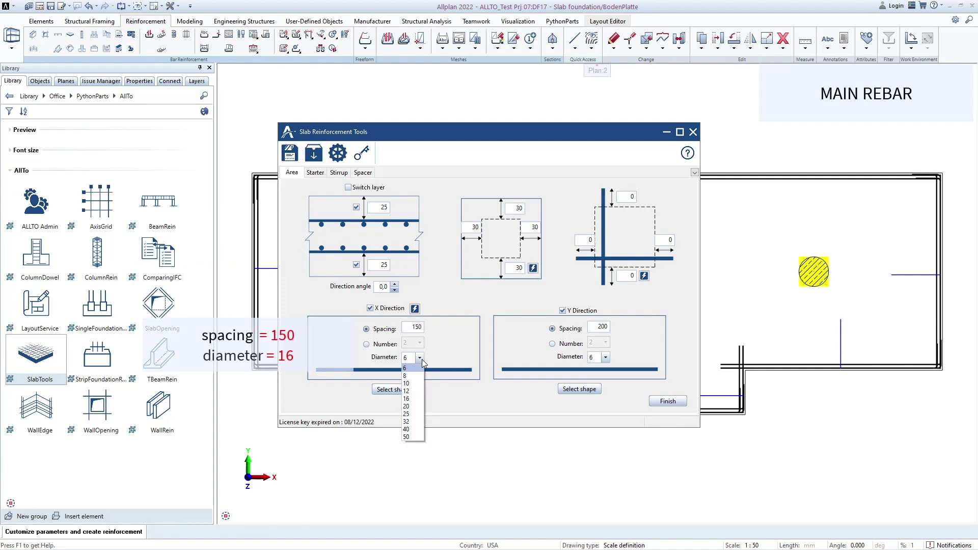
left_click(411, 419)
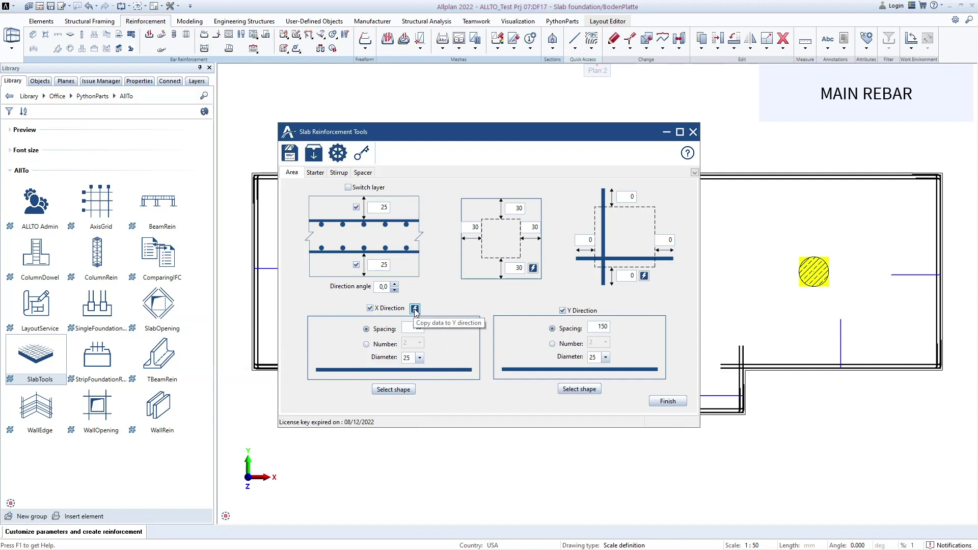
left_click(679, 403)
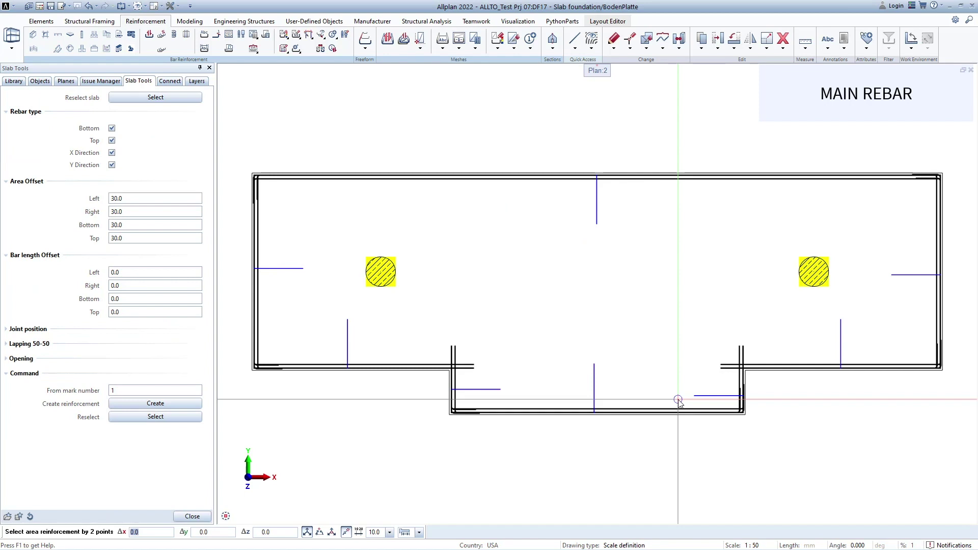
- Place Y-direction main bars in the left, middle and right bays of the slab
left_click(112, 153)
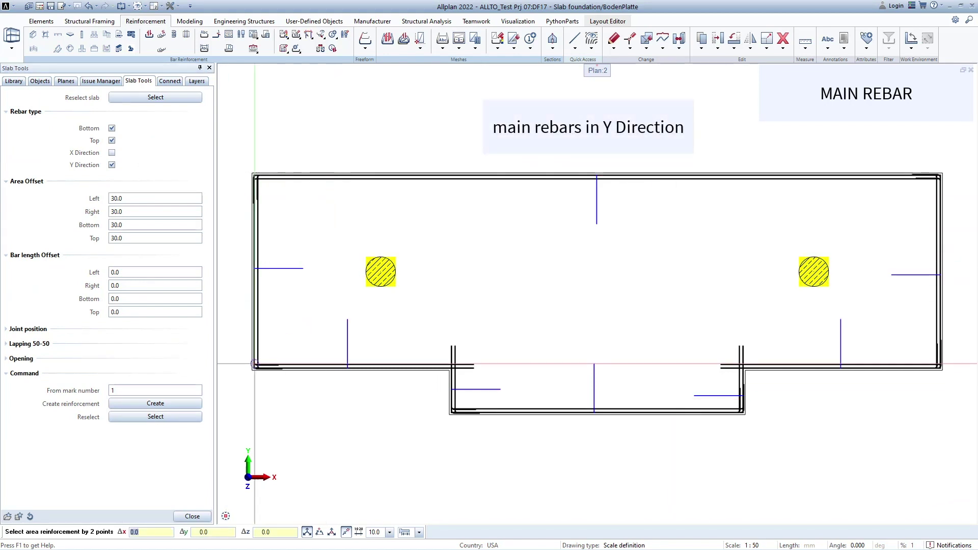
left_click(251, 370)
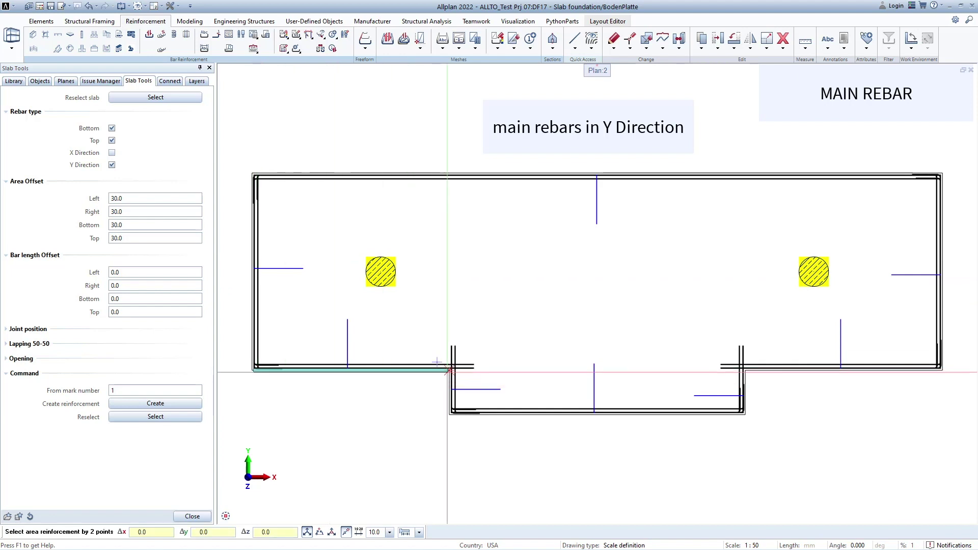
left_click(451, 174)
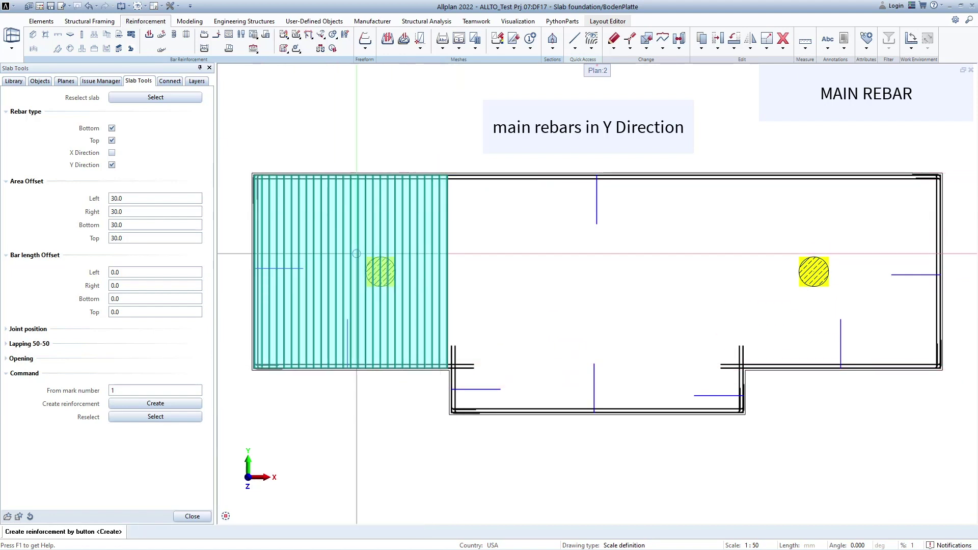
left_click(155, 404)
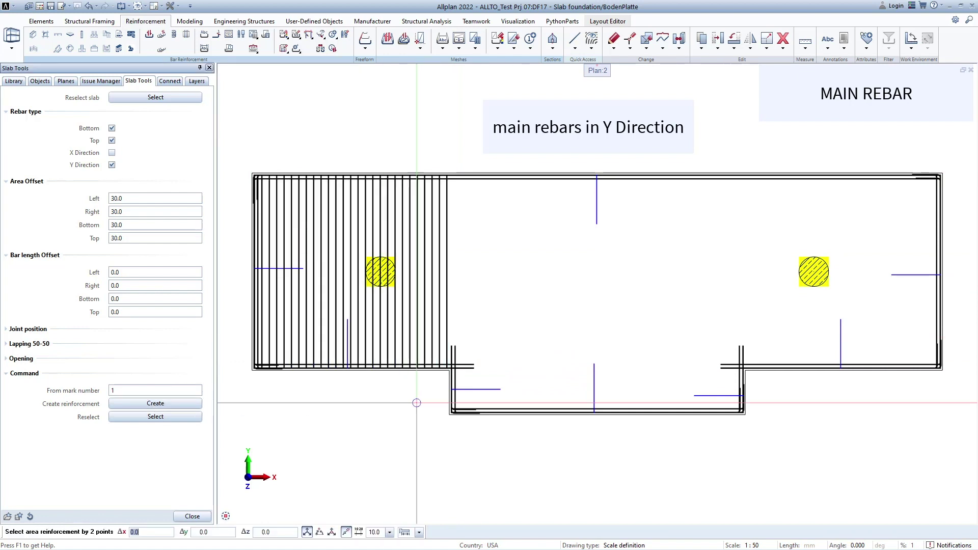
left_click(449, 414)
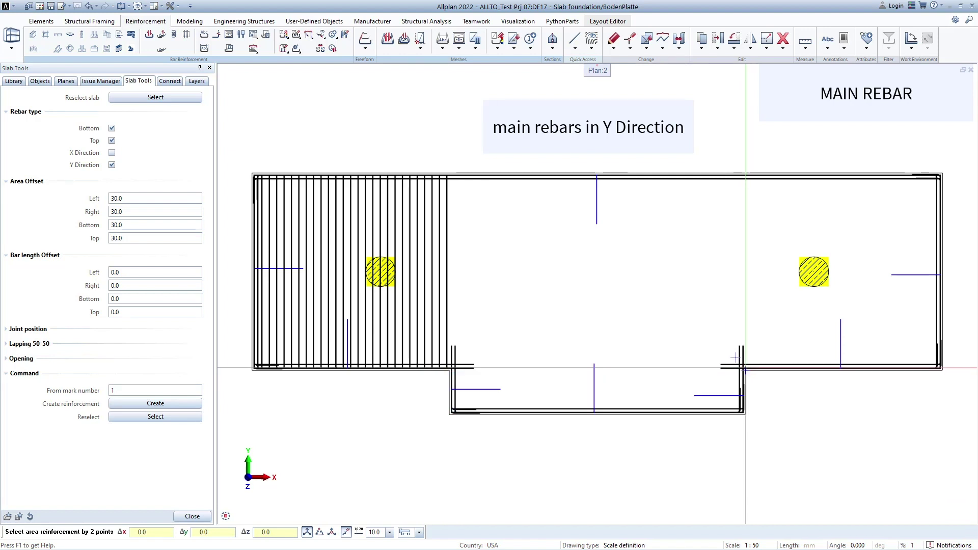
left_click(745, 174)
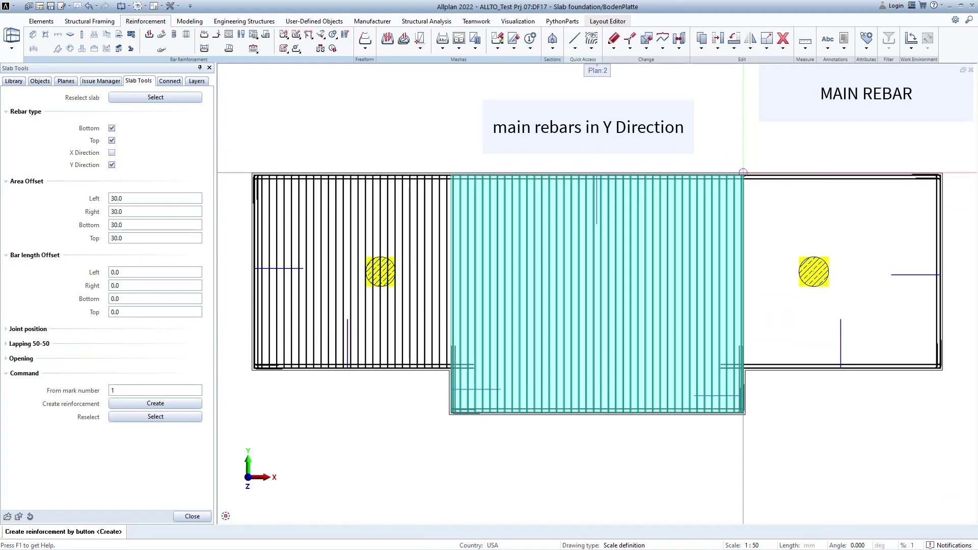
left_click(146, 404)
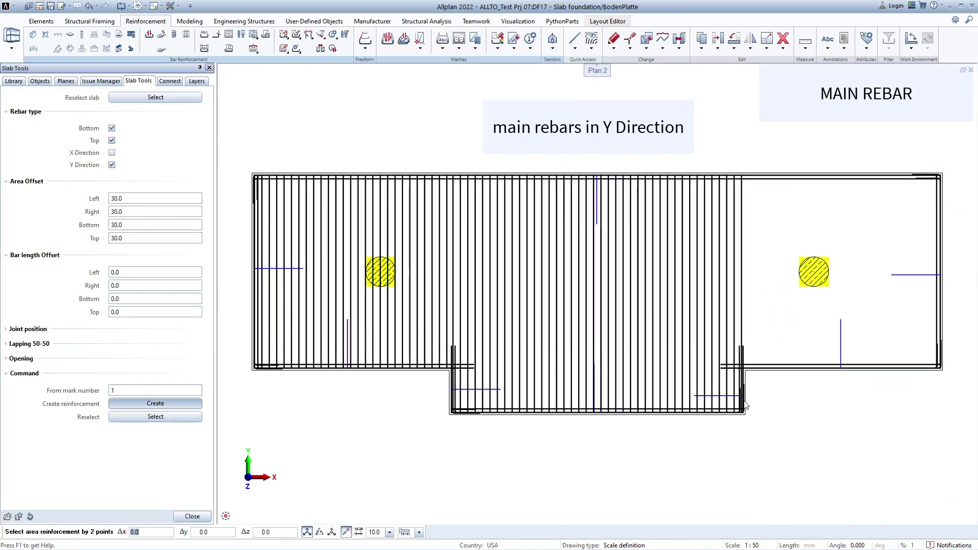
left_click(746, 371)
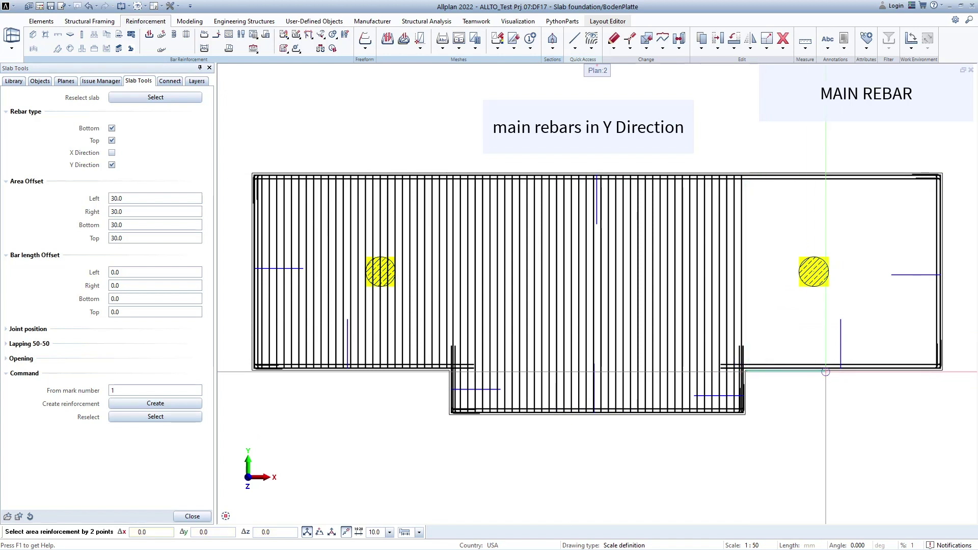
left_click(936, 164)
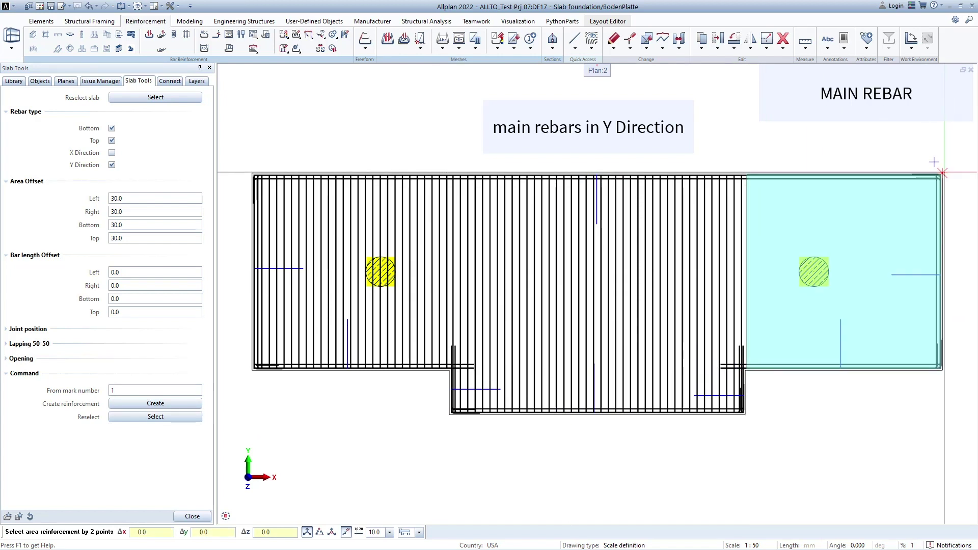
left_click(155, 404)
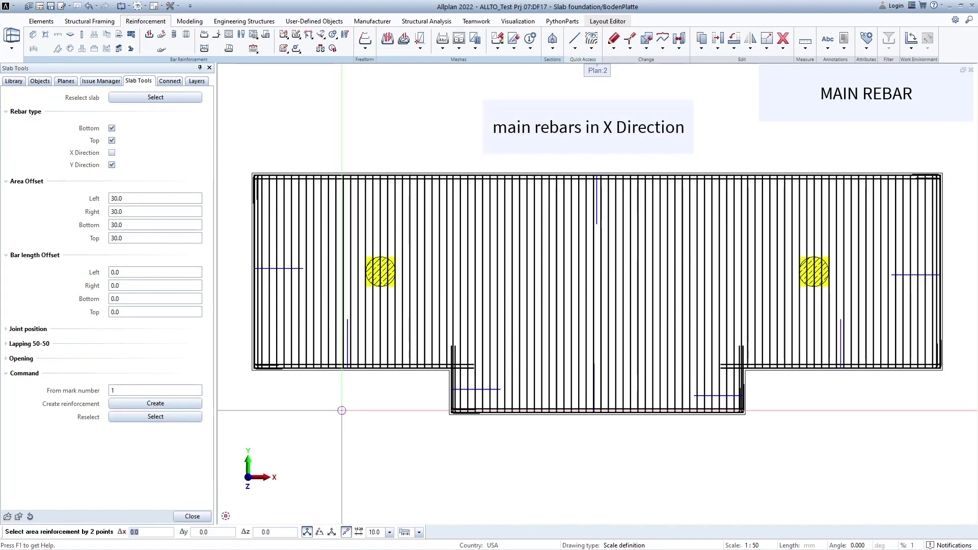
- Switch to X-direction bars only and reinforce the slab's lower extension
left_click(112, 153)
left_click(112, 165)
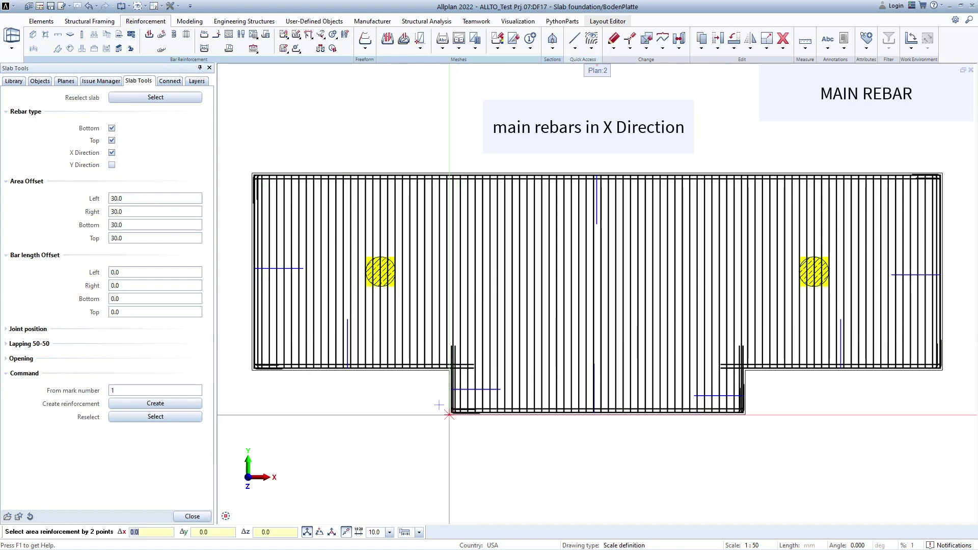
left_click(450, 415)
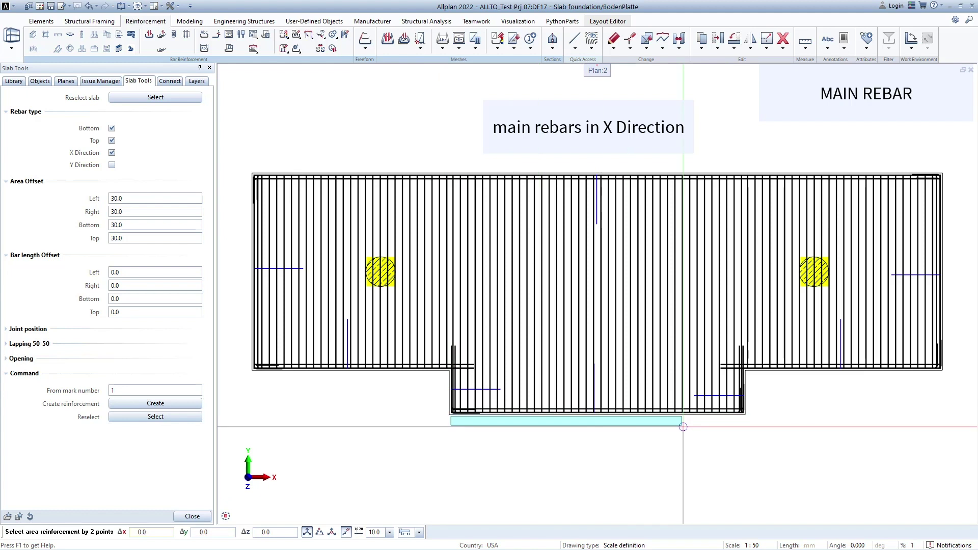
left_click(745, 371)
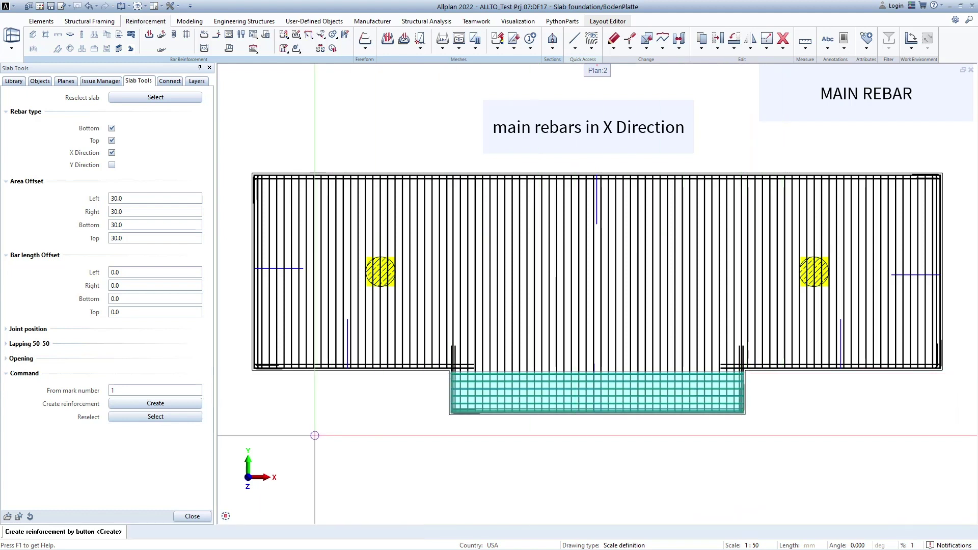
left_click(156, 405)
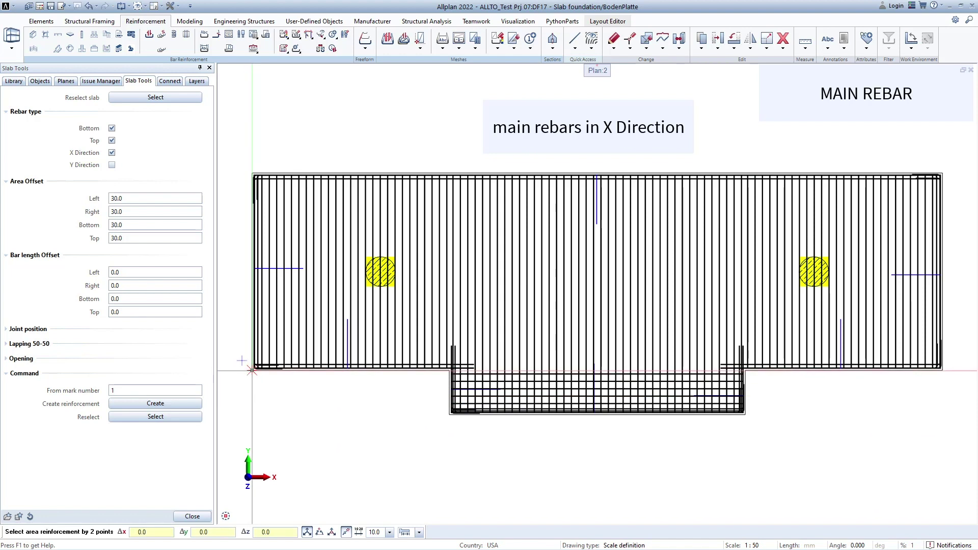
left_click(252, 371)
left_click(945, 173)
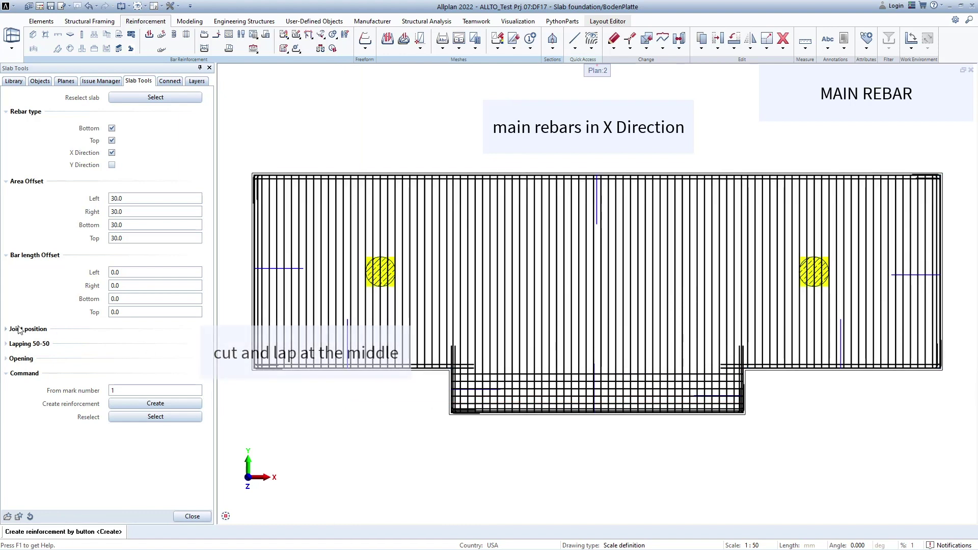
- Create X bars jointed at the middle with 50-50 horizontal lapping and 2000 middle offset
left_click(7, 330)
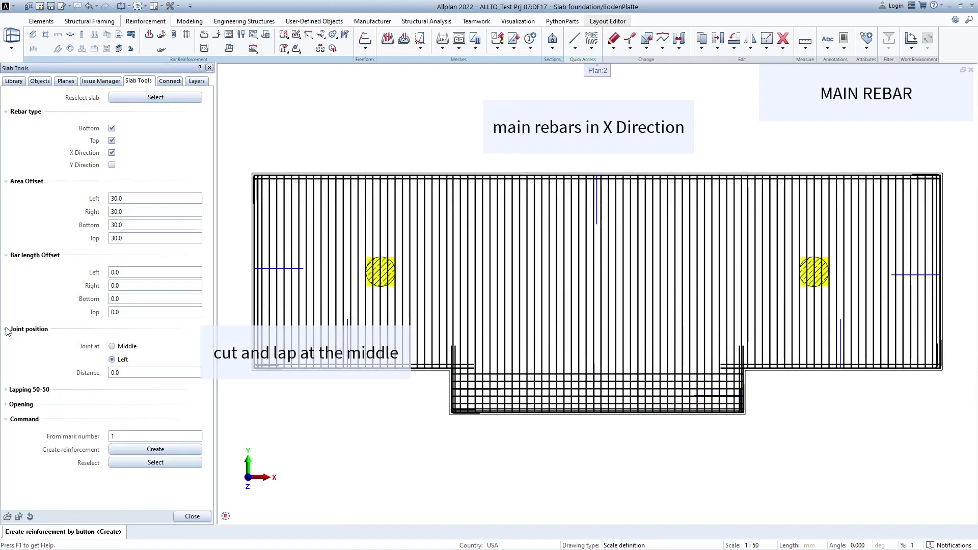
left_click(112, 346)
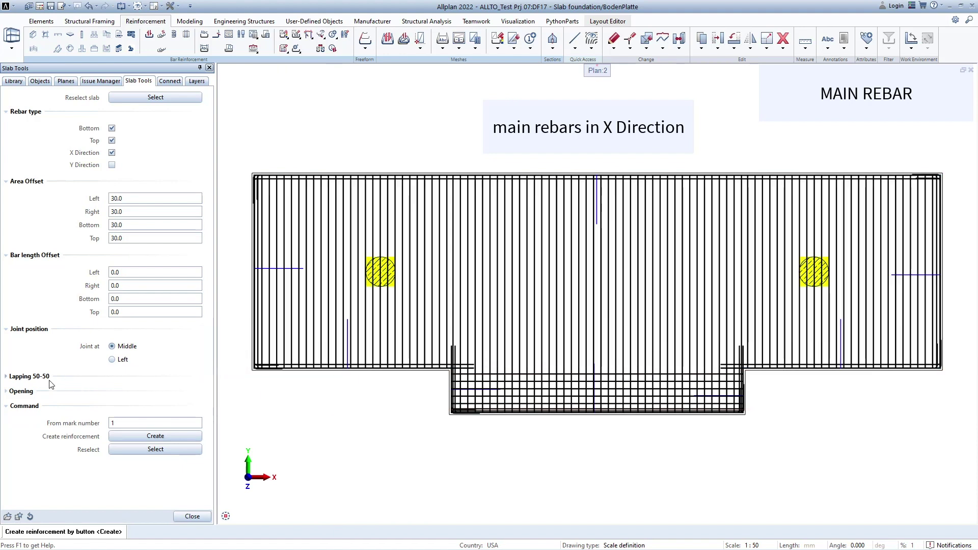
left_click(5, 377)
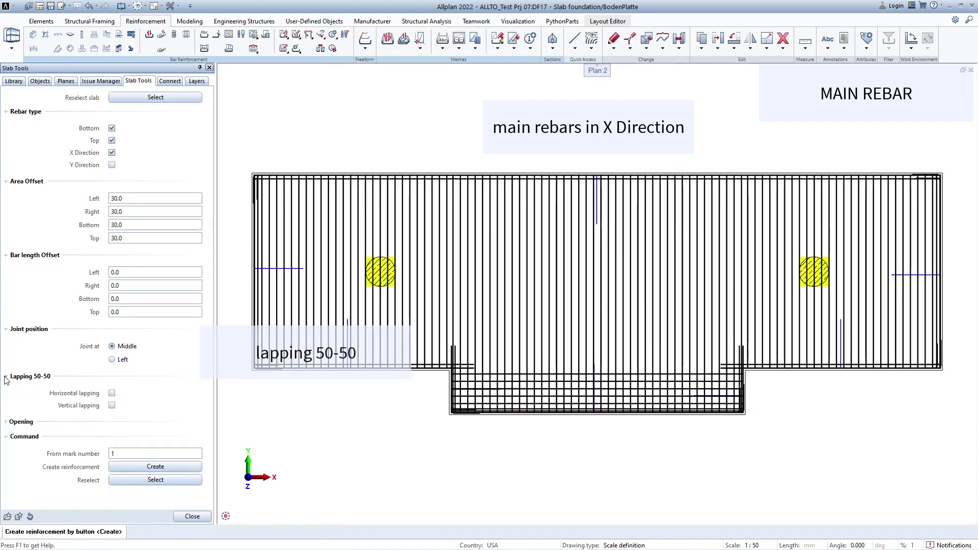
left_click(111, 393)
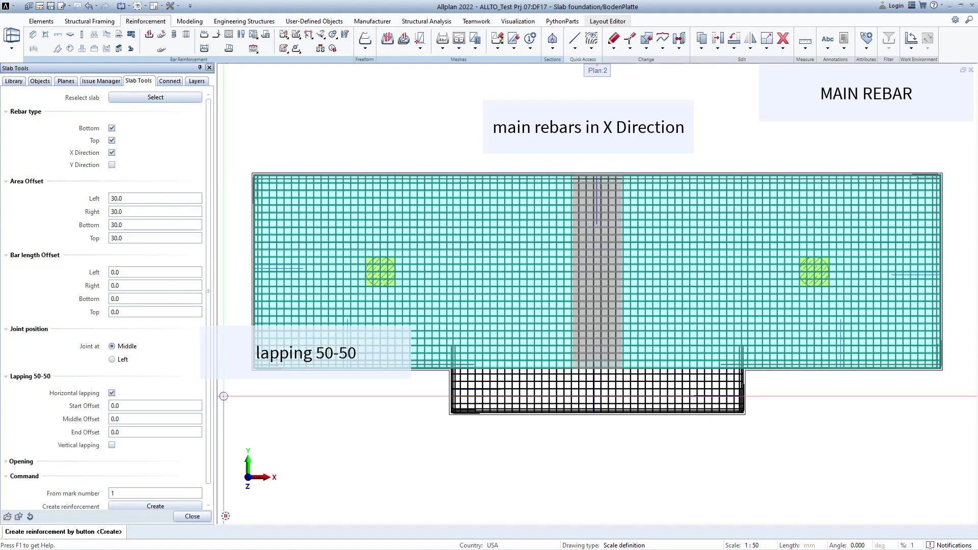
left_click(128, 419)
type("2000")
key("Return")
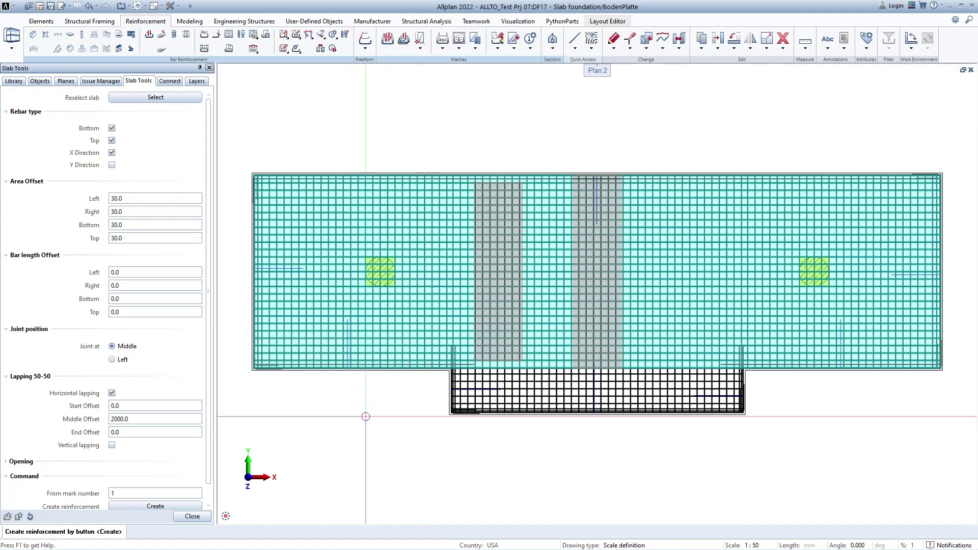
scroll(153, 484, "down", 1)
left_click(152, 487)
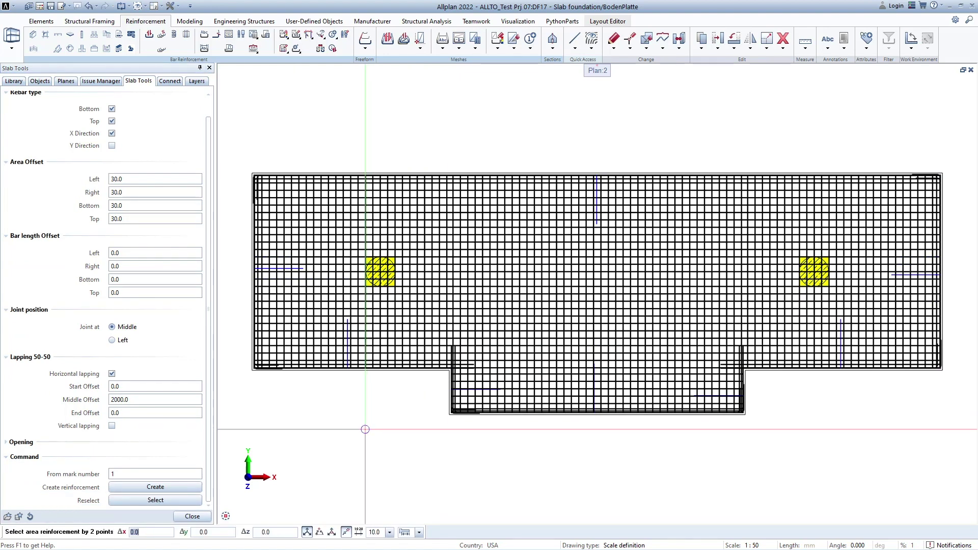
- Collapse the left, middle and right bay bar placements to single representative bars
key("Escape")
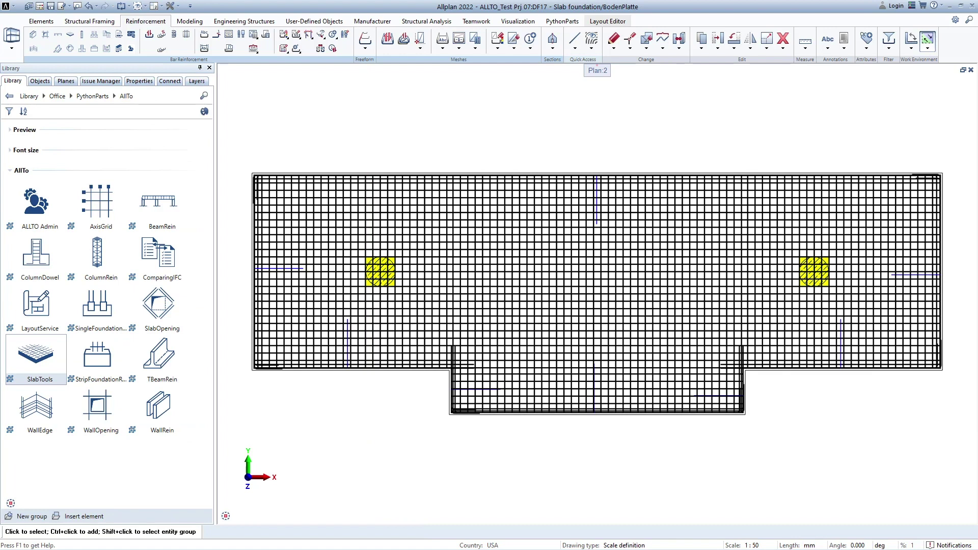
left_click(321, 34)
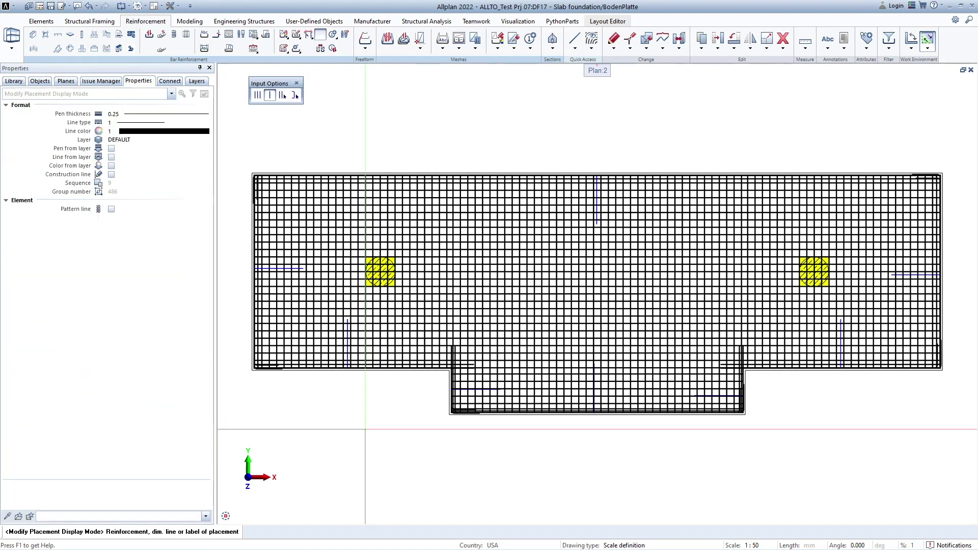
left_click(337, 283)
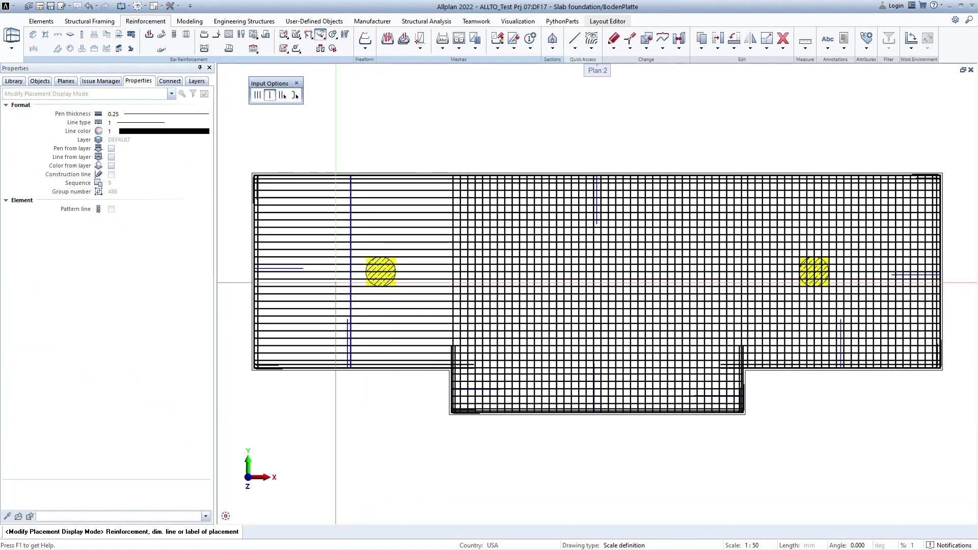
left_click(527, 297)
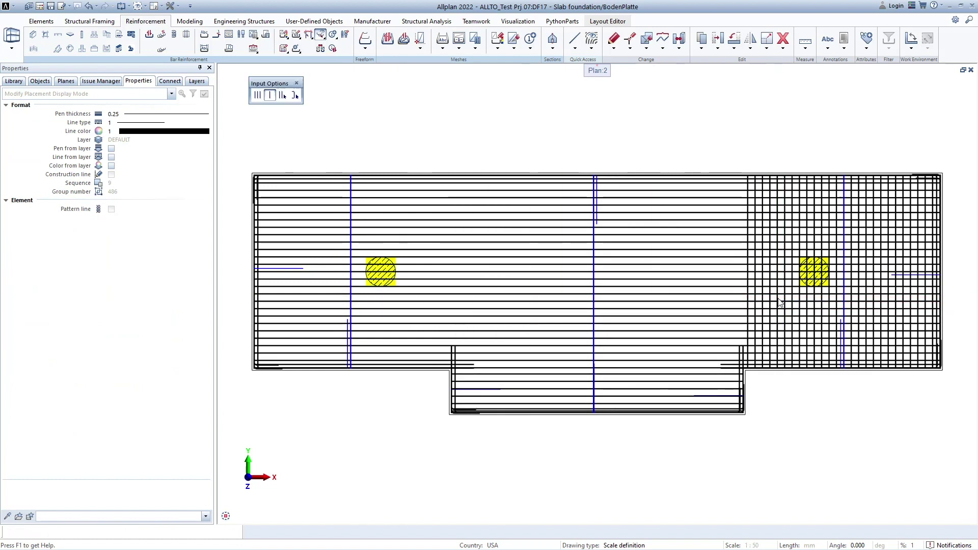
left_click(788, 299)
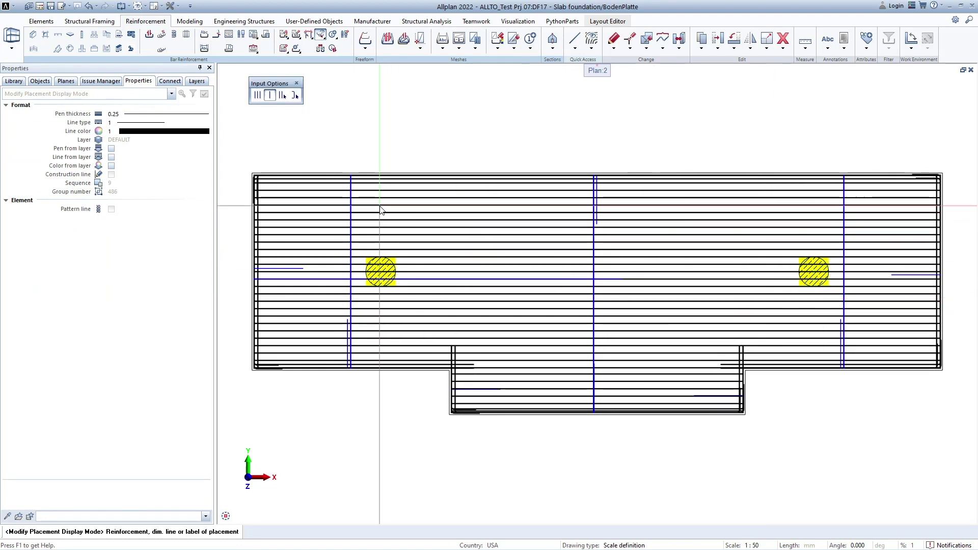
- Show the lapped horizontal bar placements on the left and right as representative lines
left_click(418, 275)
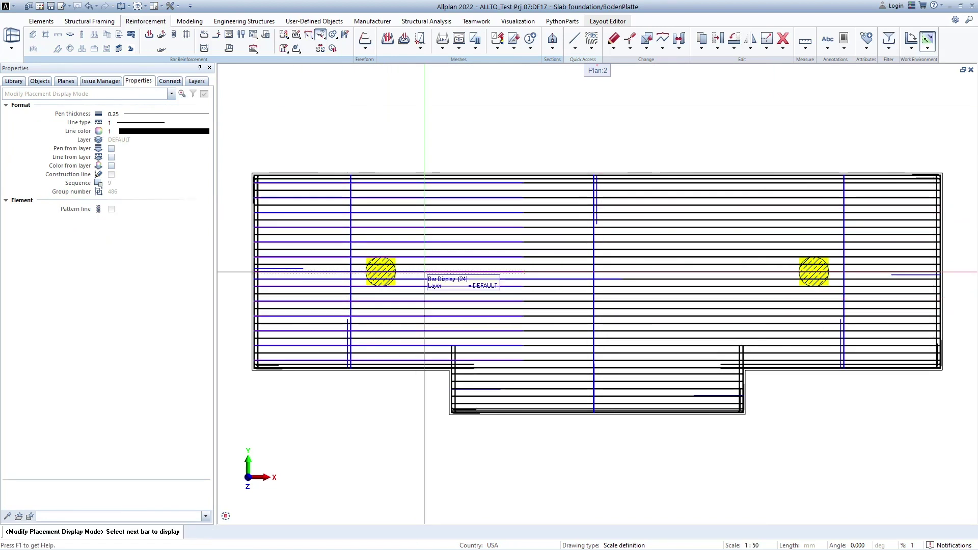
left_click(427, 290)
left_click(427, 290)
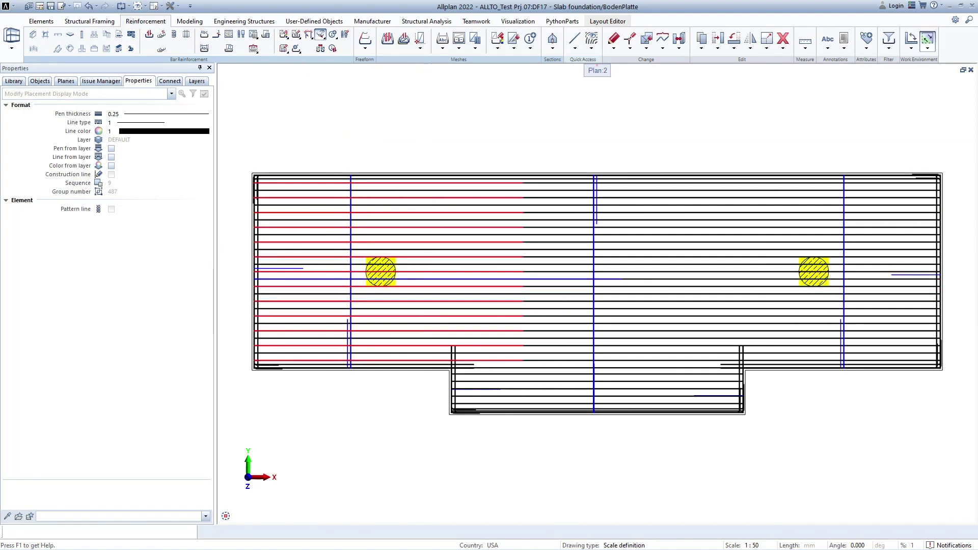
left_click(430, 295)
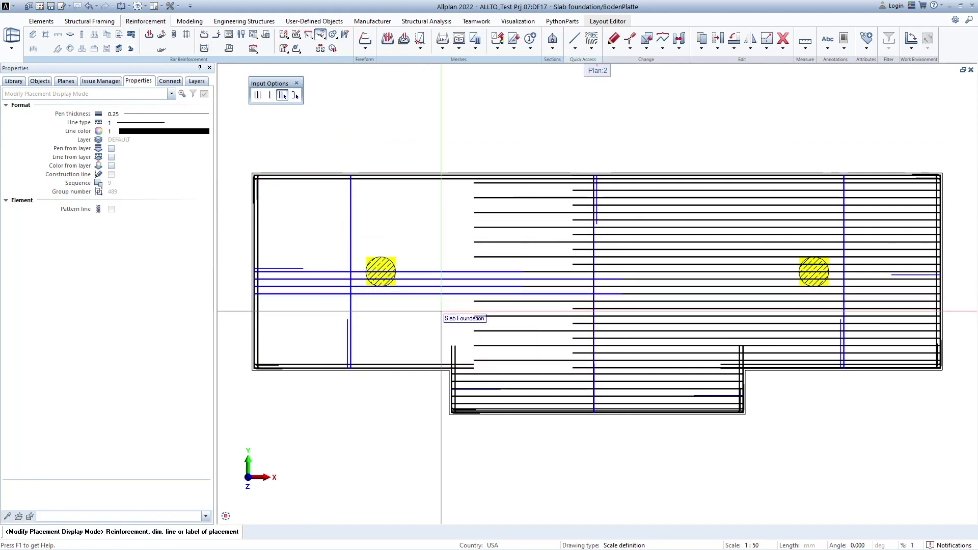
left_click(631, 227)
left_click(631, 230)
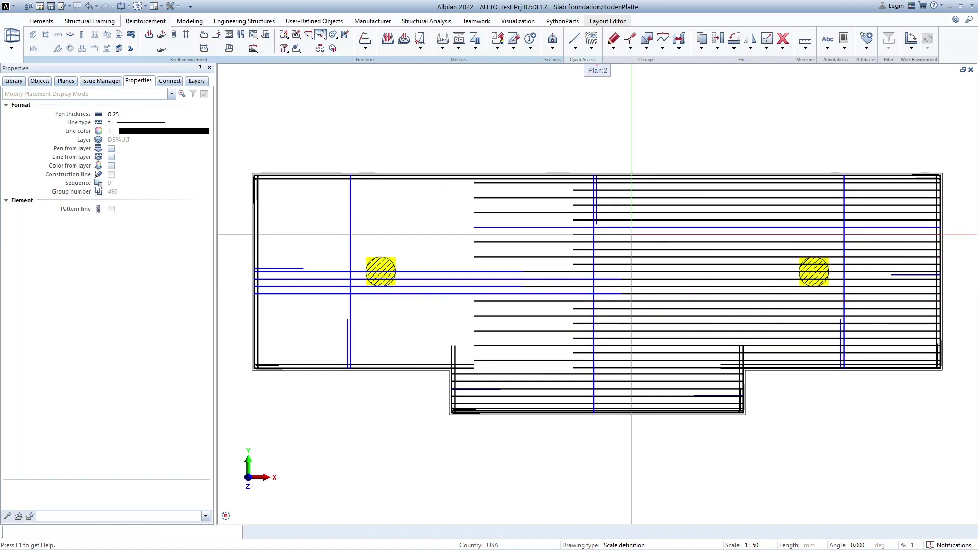
left_click(633, 239)
left_click(634, 244)
left_click(634, 250)
left_click(634, 250)
key("Escape")
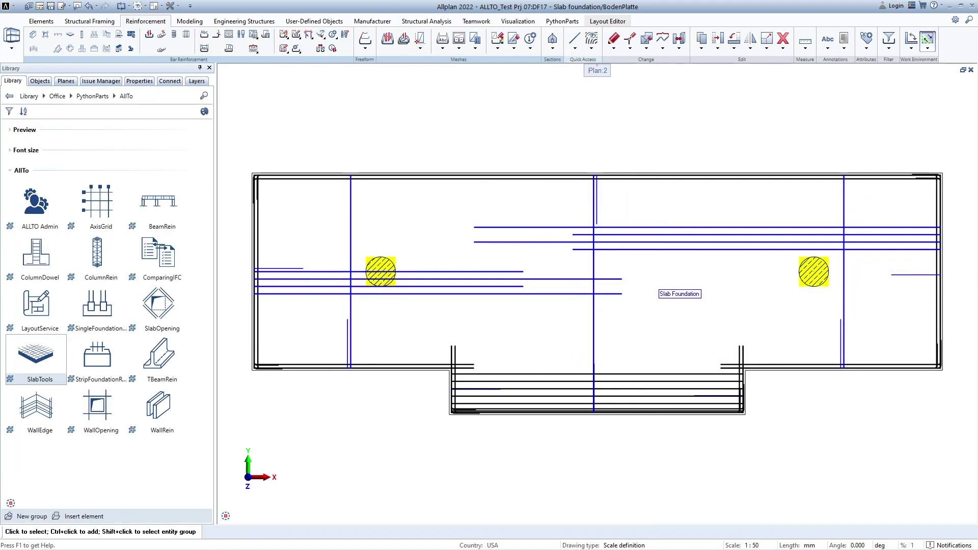
left_click(236, 140)
- Zoom in on the slab and start SlabTools on the slab foundation
left_click(964, 73)
middle_click_drag(520, 181, 674, 276)
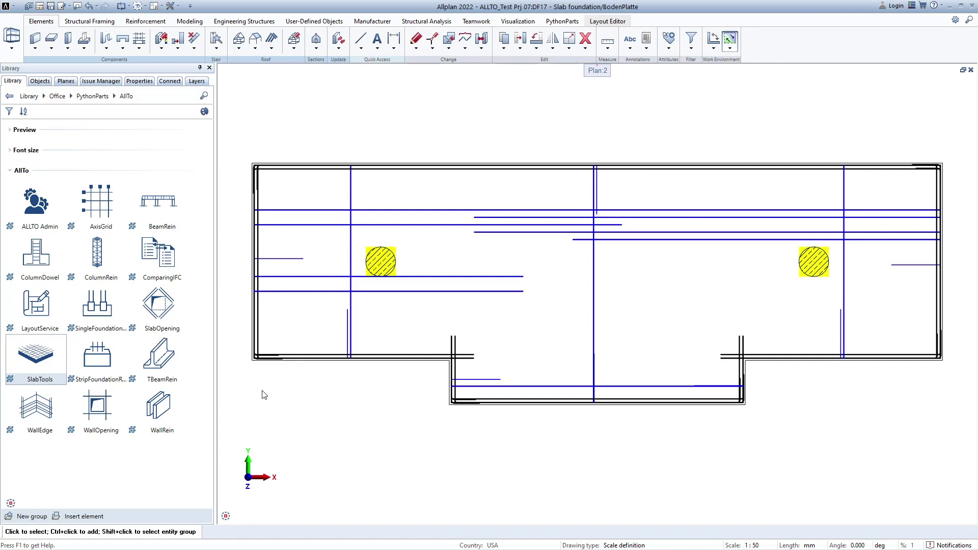
left_click(38, 356)
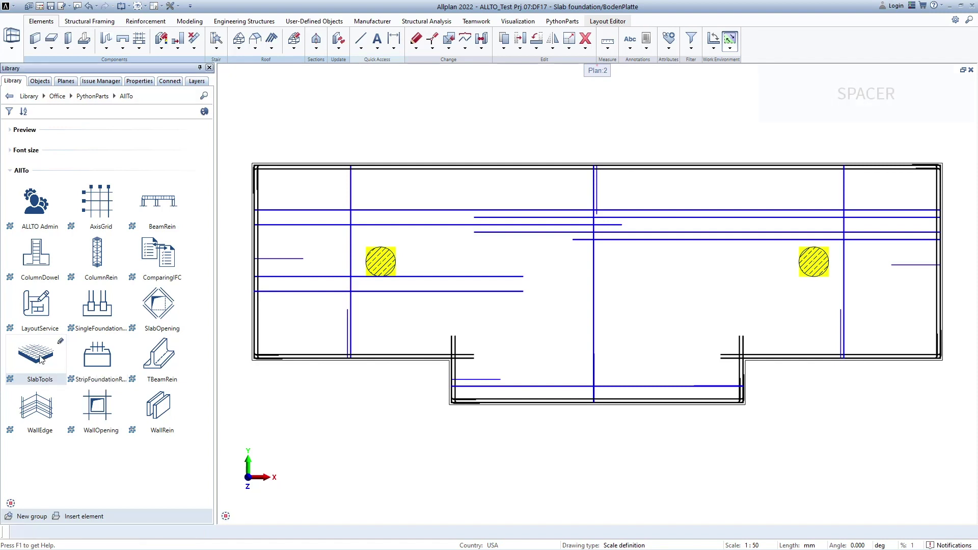
left_click(445, 388)
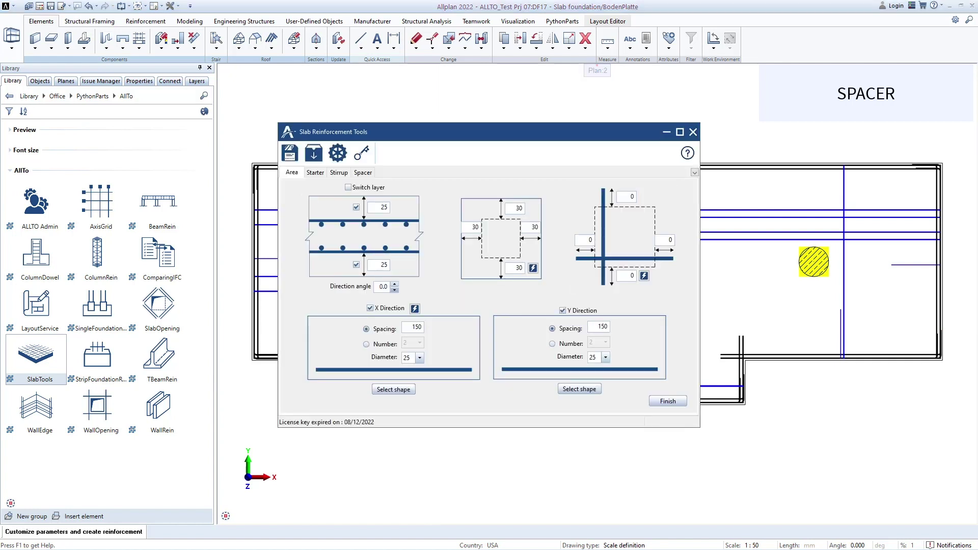
- Set spacers to 250 length and diameter 16 with additional rebar enabled
left_click(365, 174)
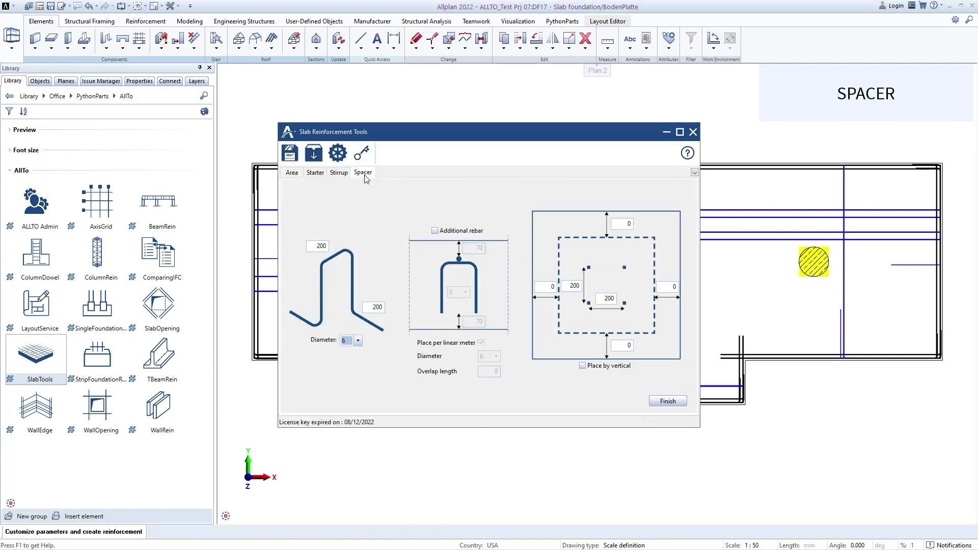
double_click(314, 246)
type("250")
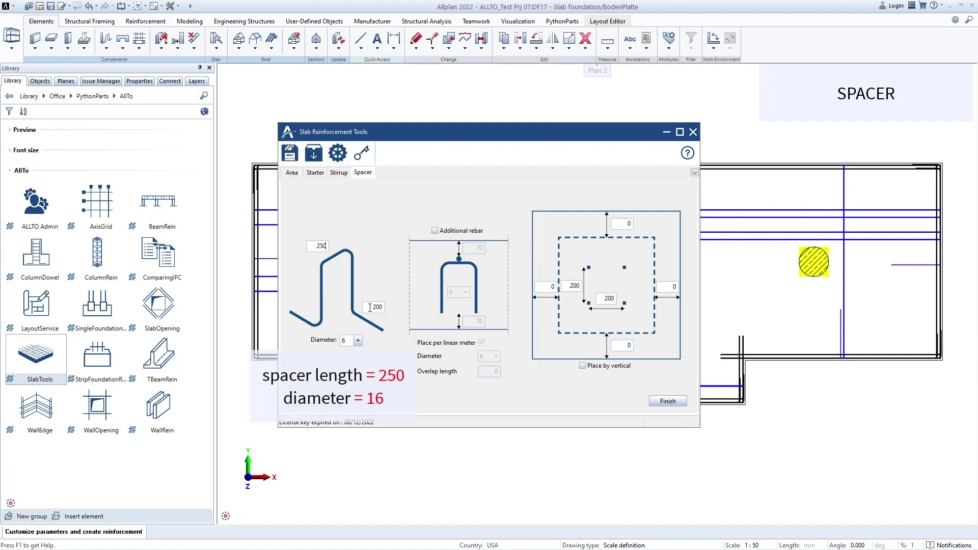
left_click(358, 341)
left_click(352, 384)
left_click(434, 232)
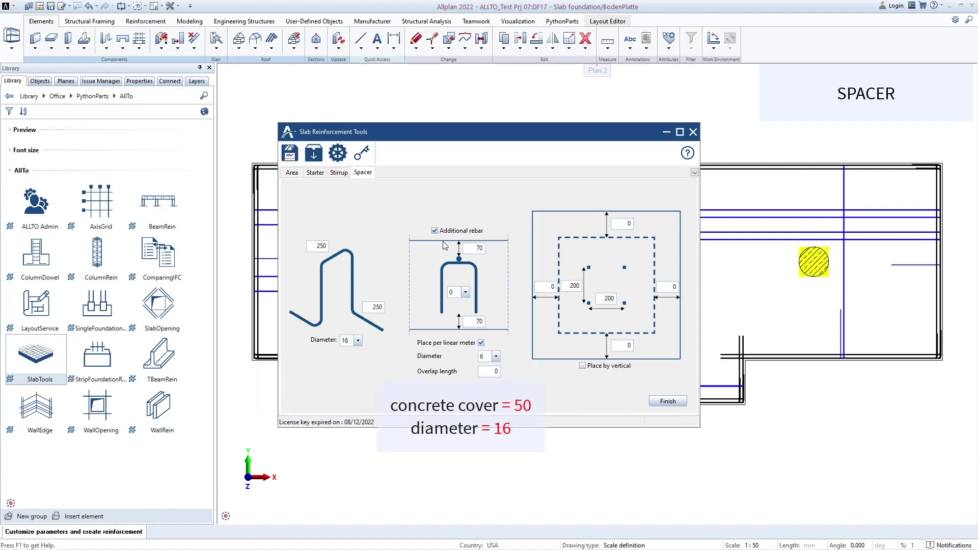
- Set spacer cover to 50 with two extra 16 bars, 300 spacing and 35 edge offsets, then finish
double_click(475, 249)
type("50")
left_click(466, 293)
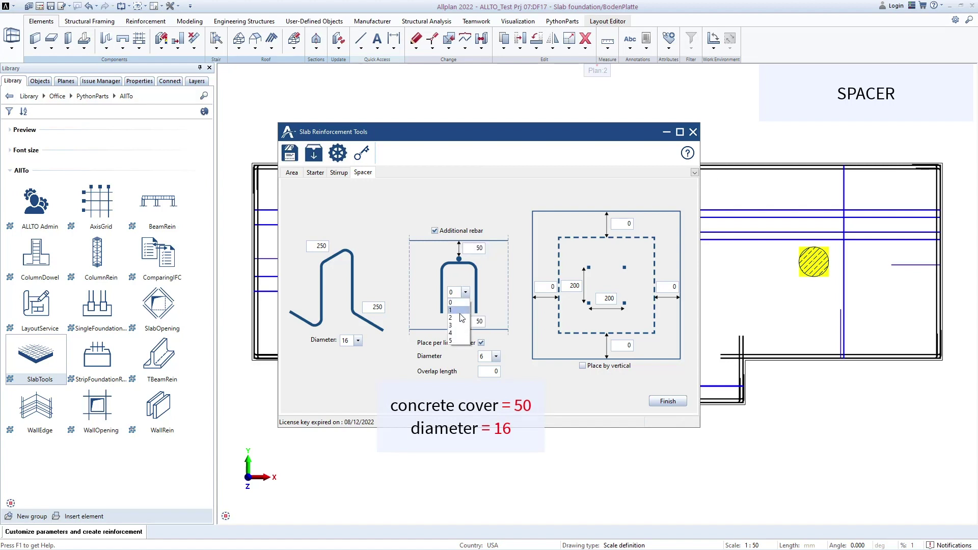
left_click(461, 318)
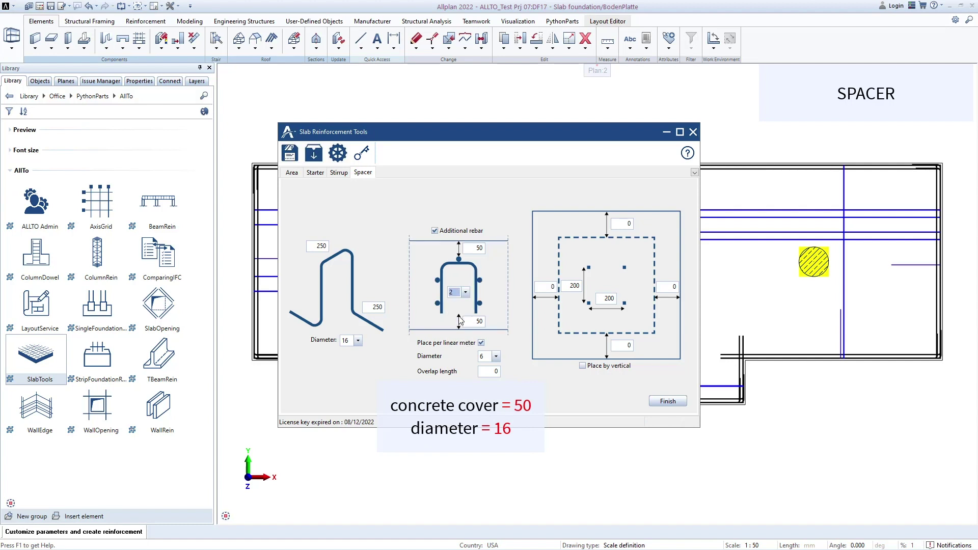
left_click(496, 357)
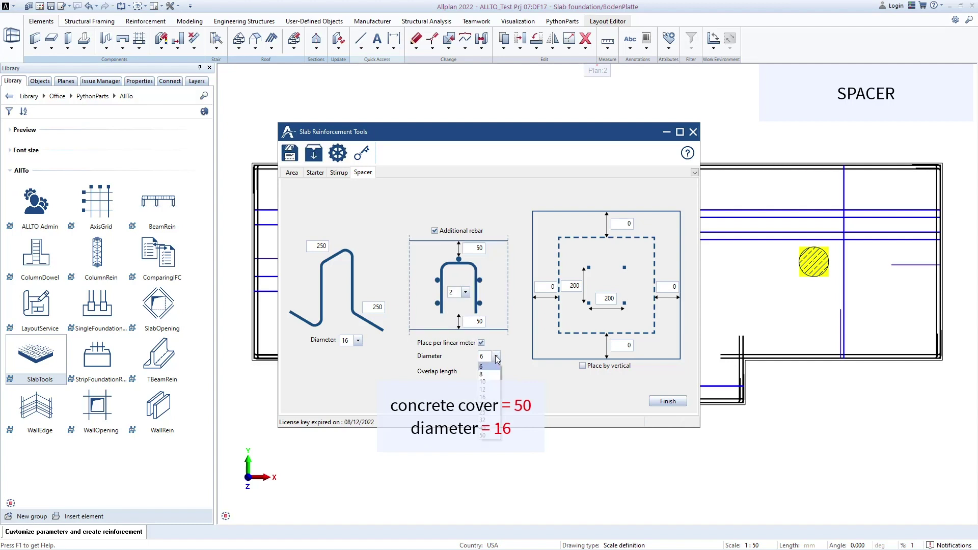
left_click(482, 397)
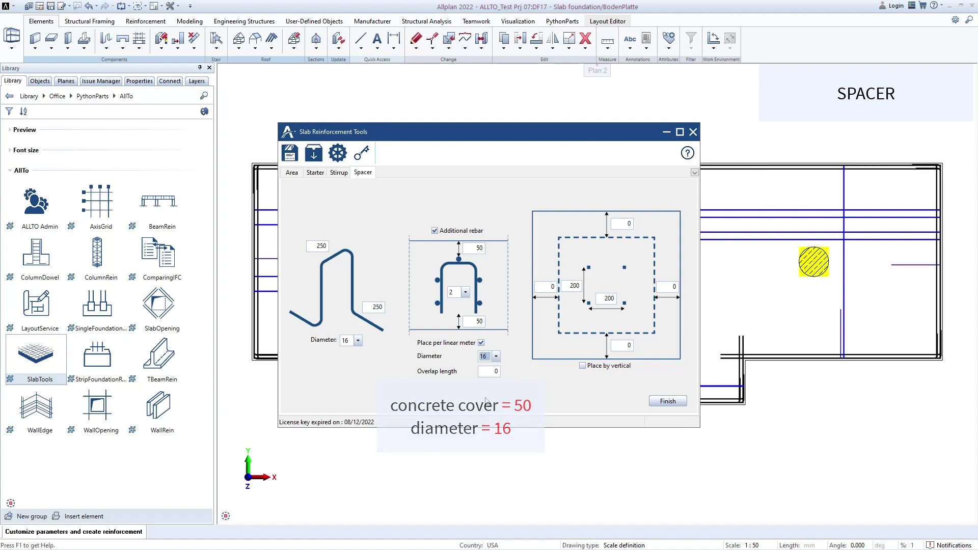
type("3")
type("3")
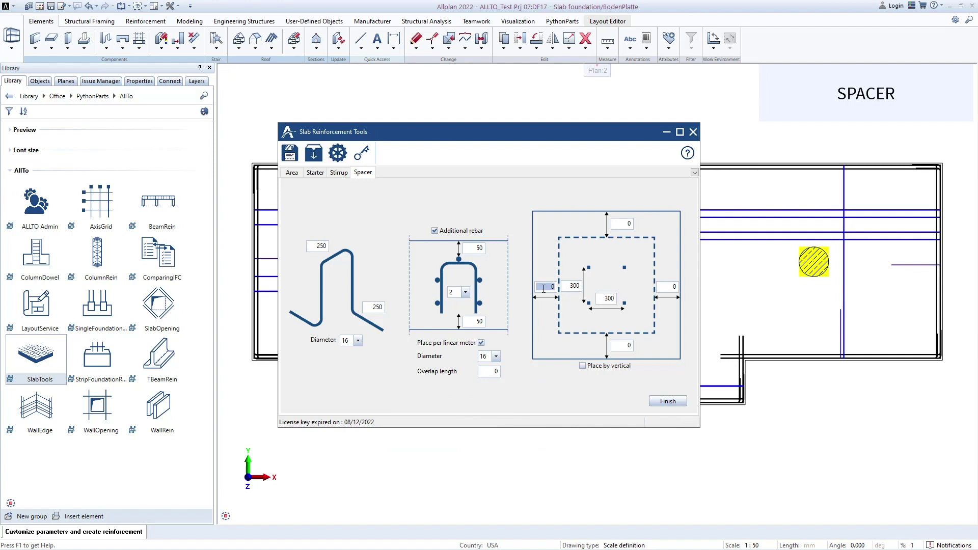
type("35")
left_click(666, 402)
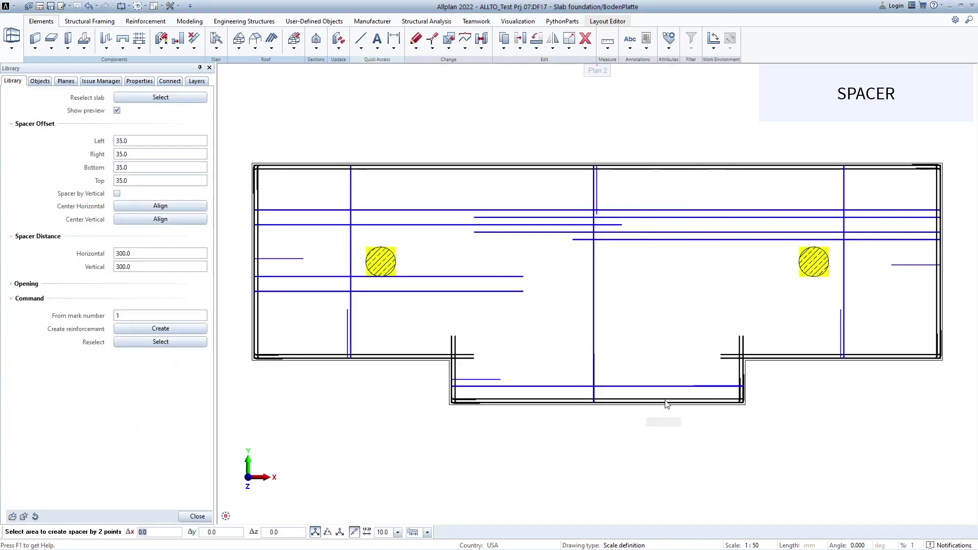
- Lay a vertical spacer grid over the left slab area, centred to offsets Left 67 and Bottom 100
left_click(253, 360)
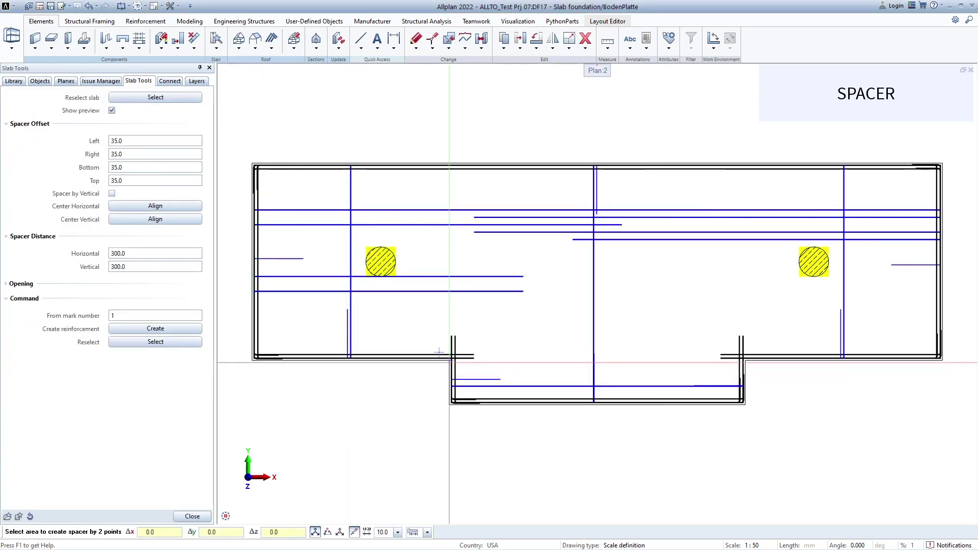
left_click(449, 163)
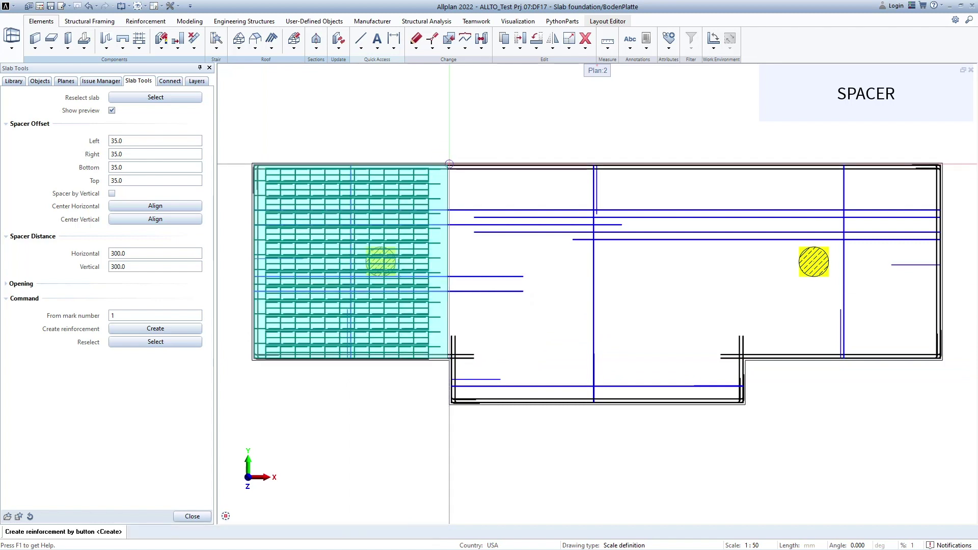
left_click(152, 219)
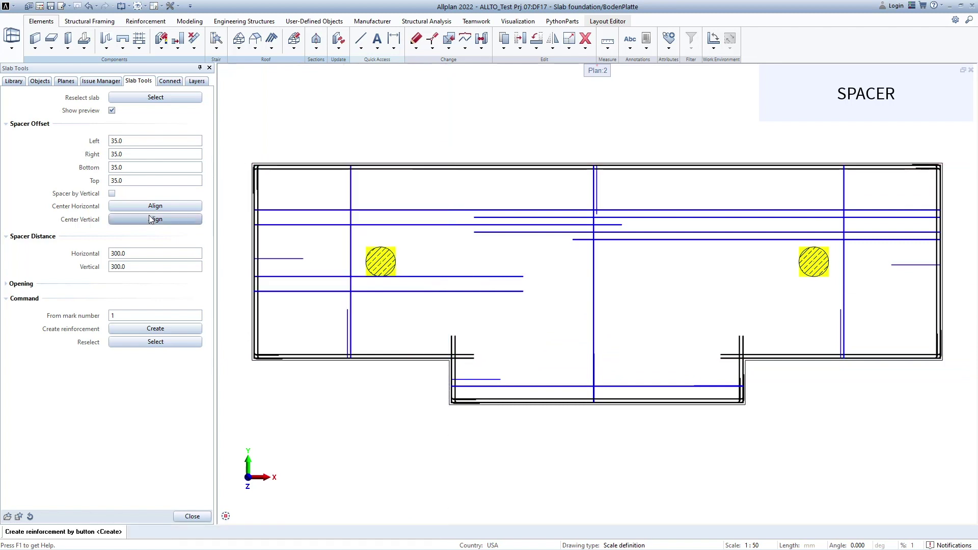
left_click(112, 194)
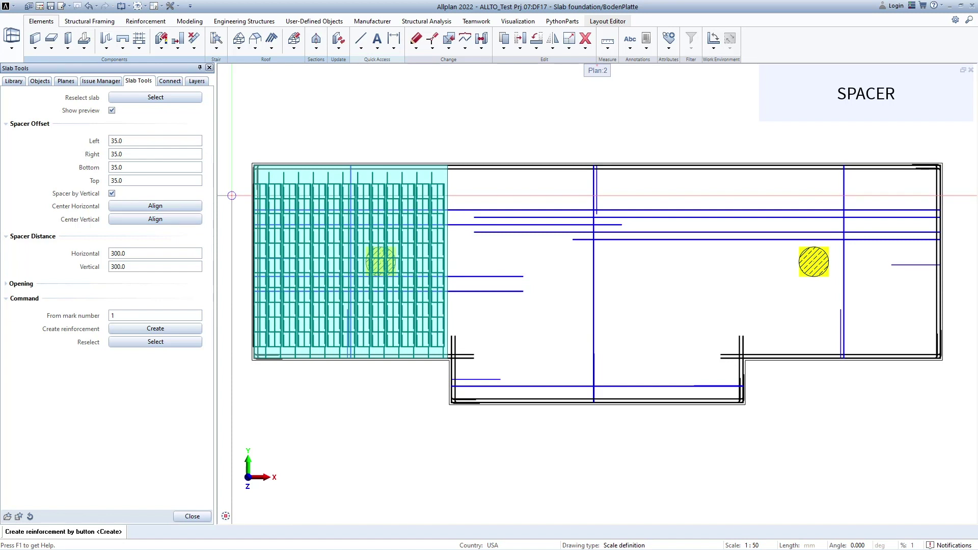
left_click(158, 206)
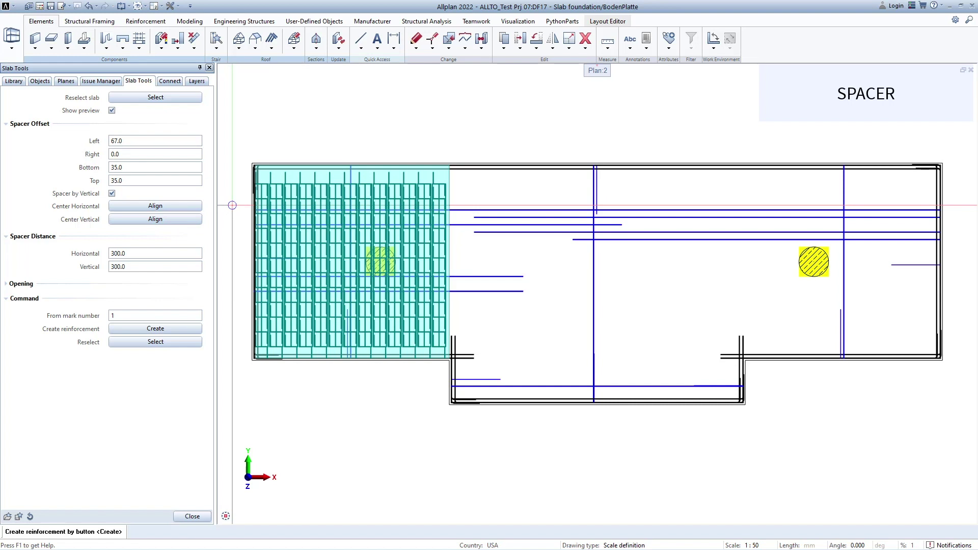
left_click(165, 220)
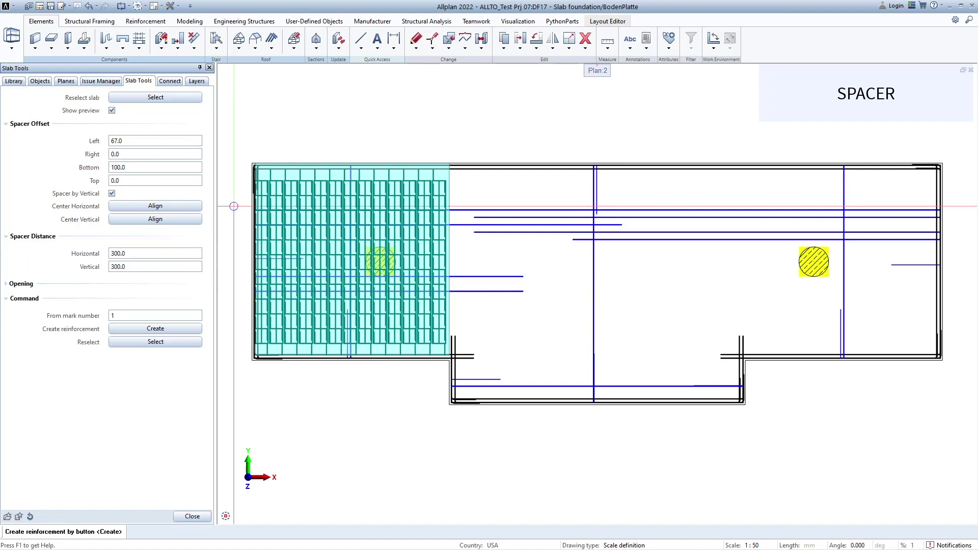
- Create spacers on the left part, leaving a 100-cover opening around the left column
left_click(7, 284)
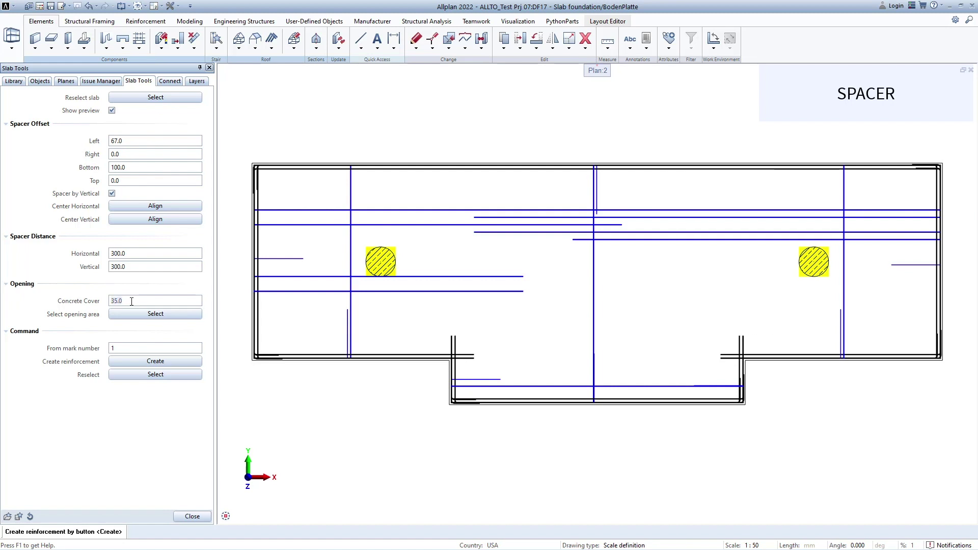
left_click(155, 314)
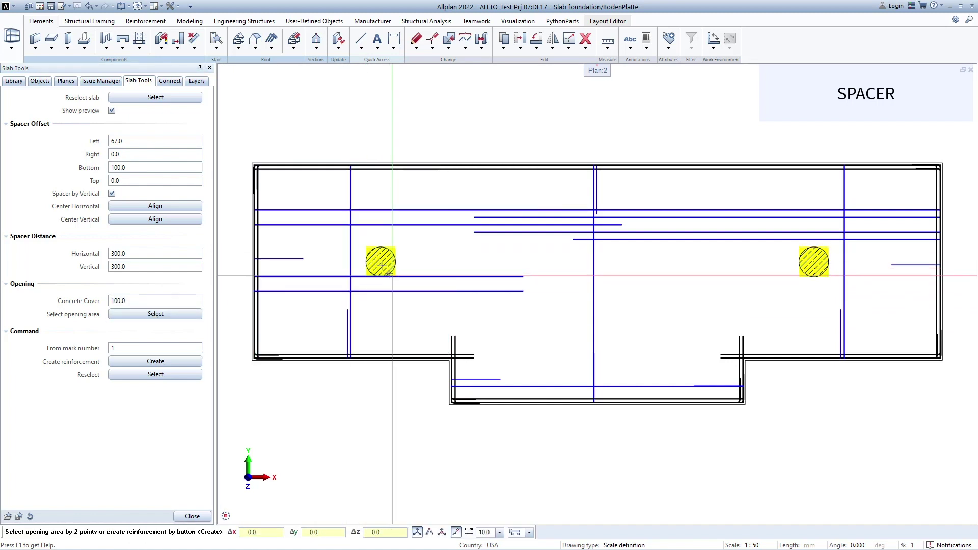
left_click(396, 278)
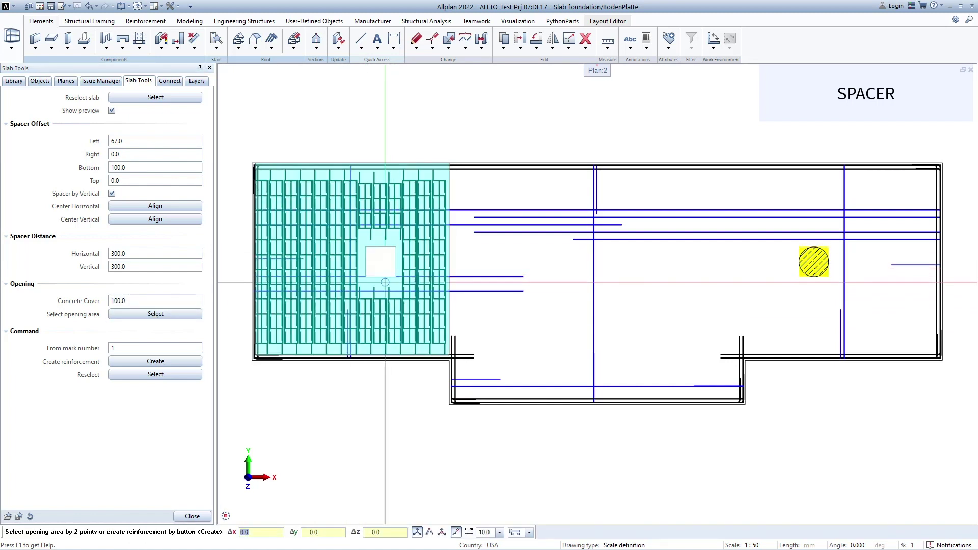
left_click(169, 360)
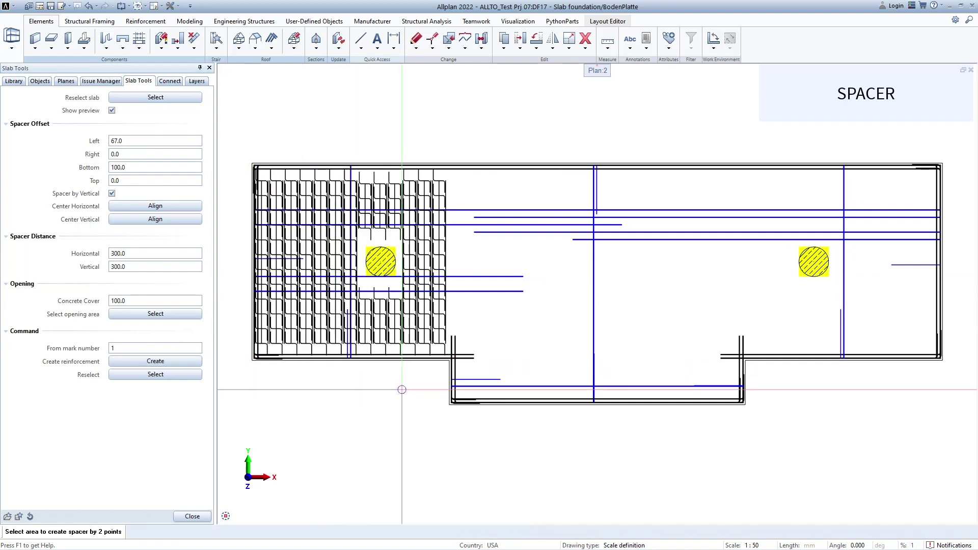
left_click(451, 403)
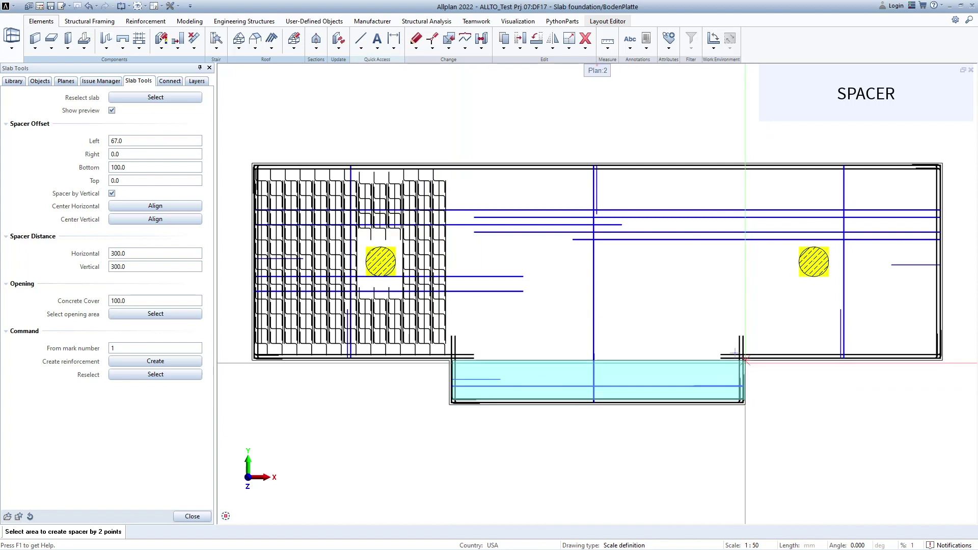